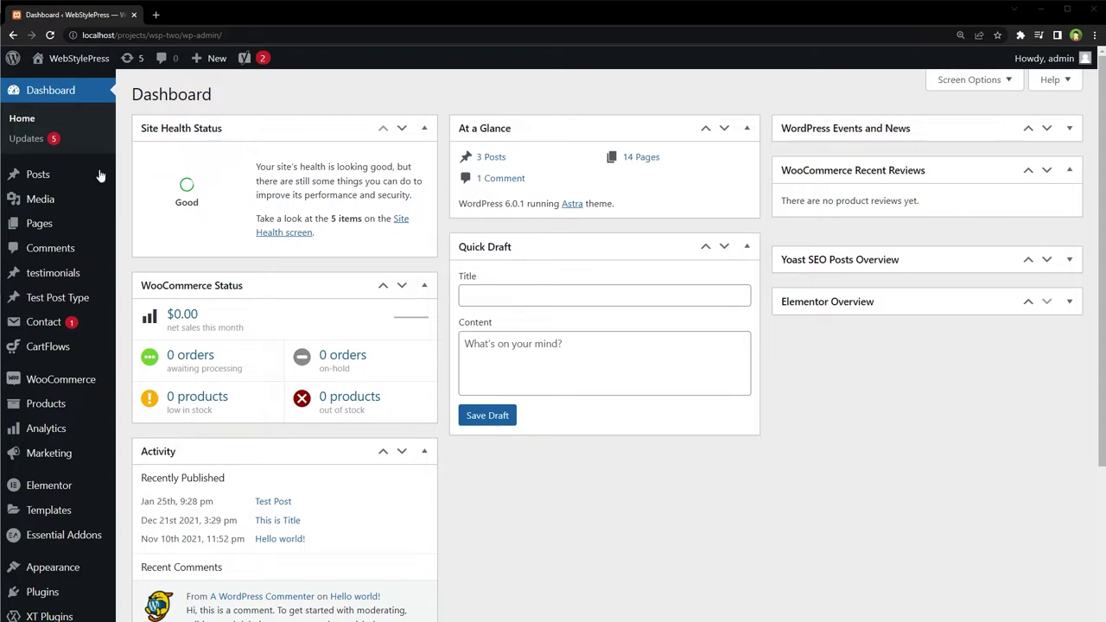
Create a new page titled "Test Page"
{"action": "mouse_move", "coordinate": [41, 221]}
{"action": "left_click", "coordinate": [158, 237]}
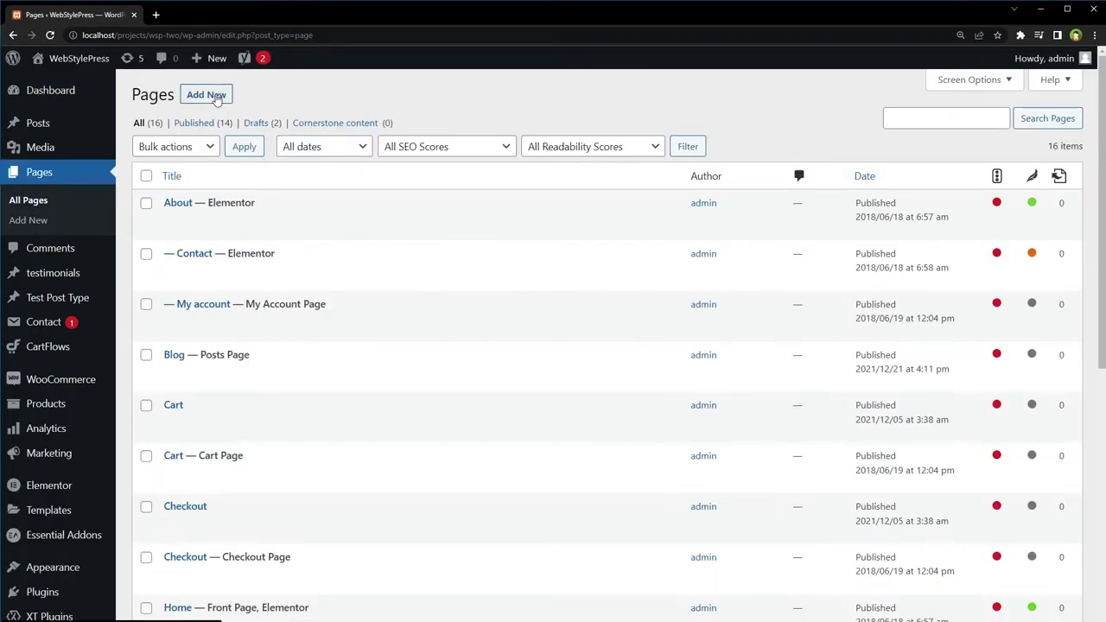
{"action": "left_click", "coordinate": [216, 96]}
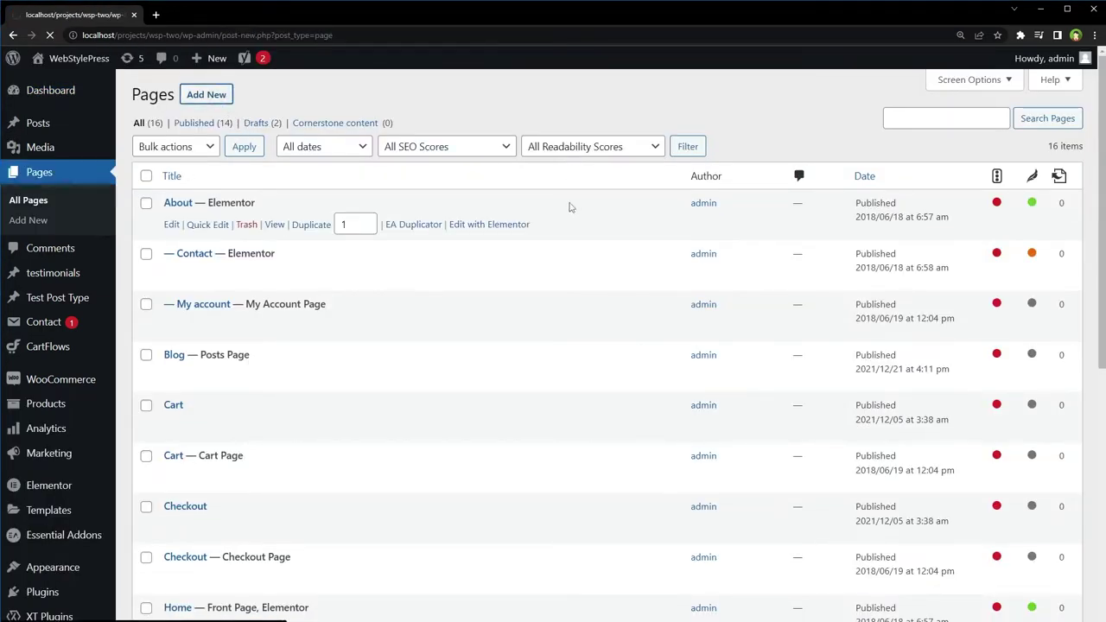
{"action": "type", "text": "Test "}
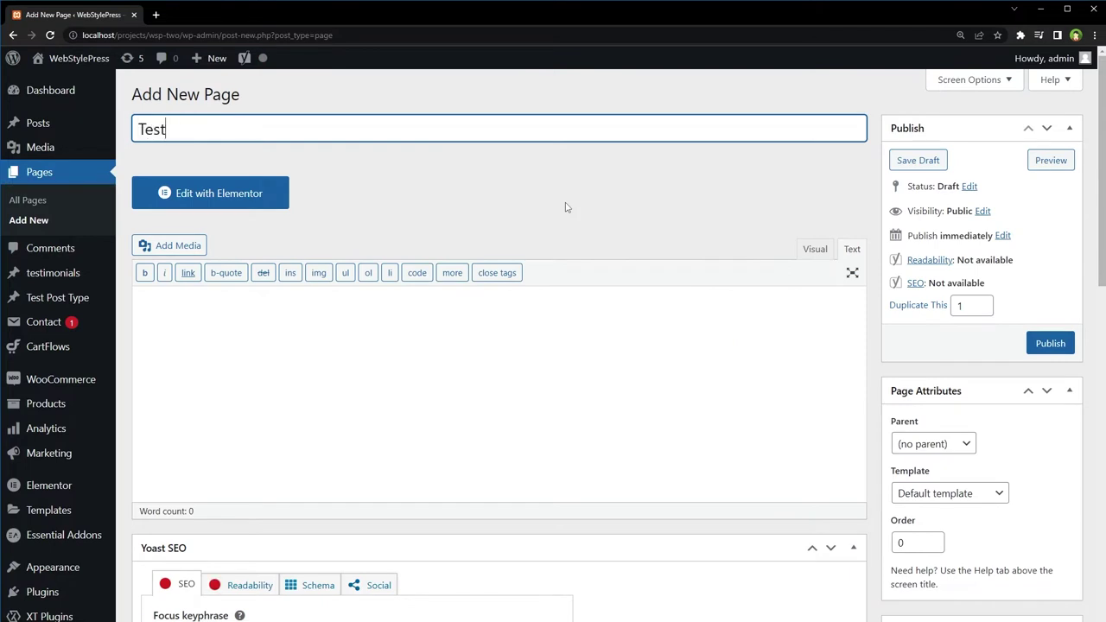
{"action": "type", "text": "Page"}
{"action": "left_click", "coordinate": [534, 332]}
Upload the image eagle-g401968b53_1920.jpg and insert it into the page content
{"action": "left_click", "coordinate": [166, 249]}
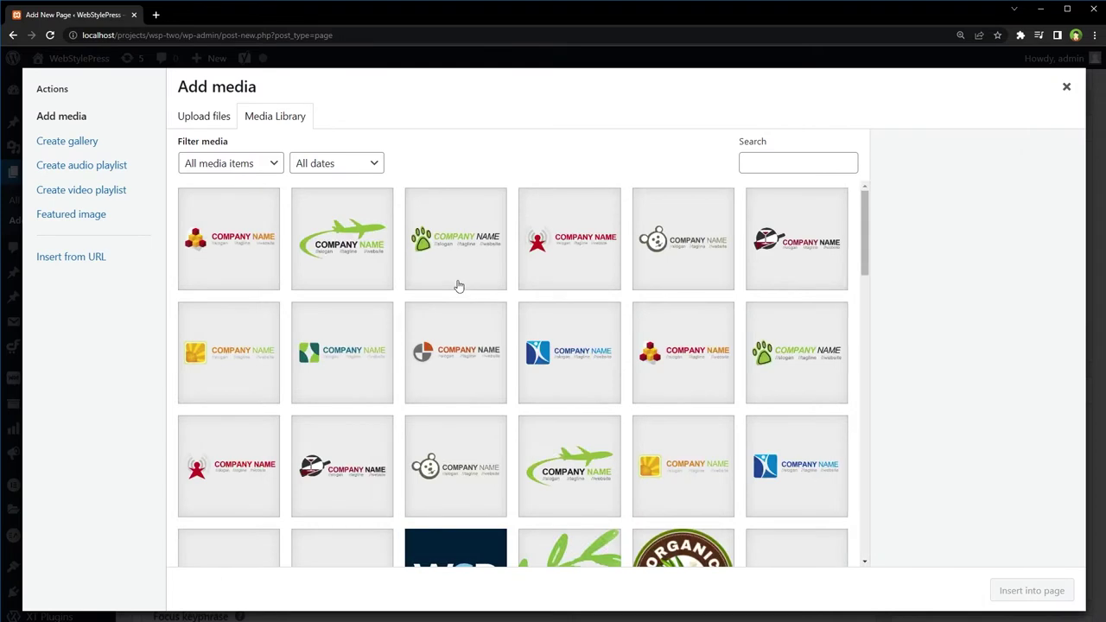
{"action": "left_click", "coordinate": [215, 119]}
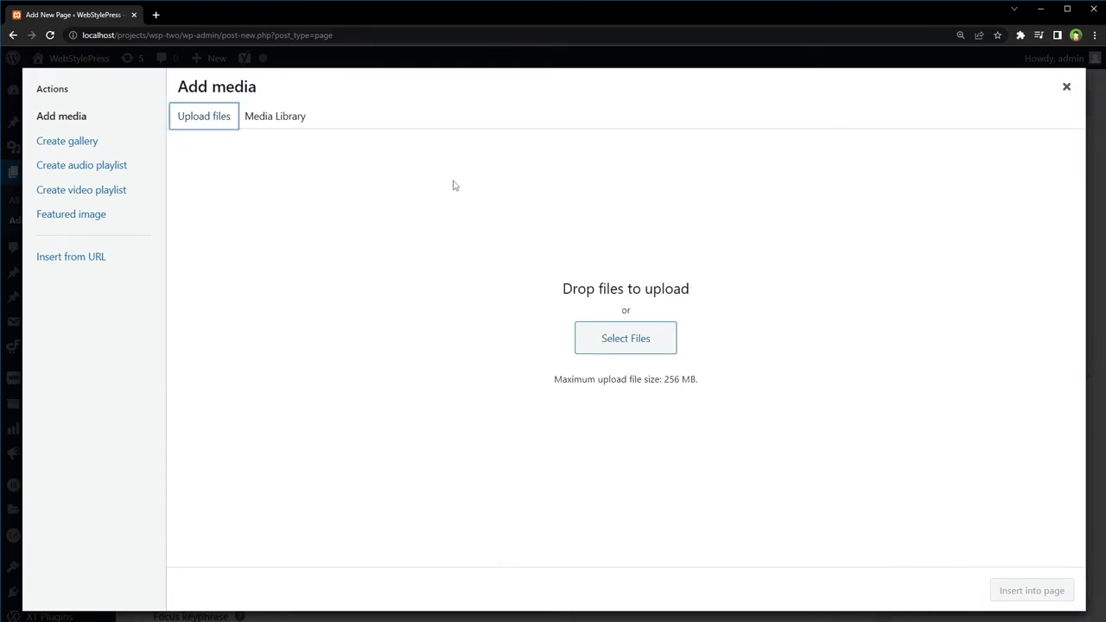
{"action": "left_click", "coordinate": [584, 339]}
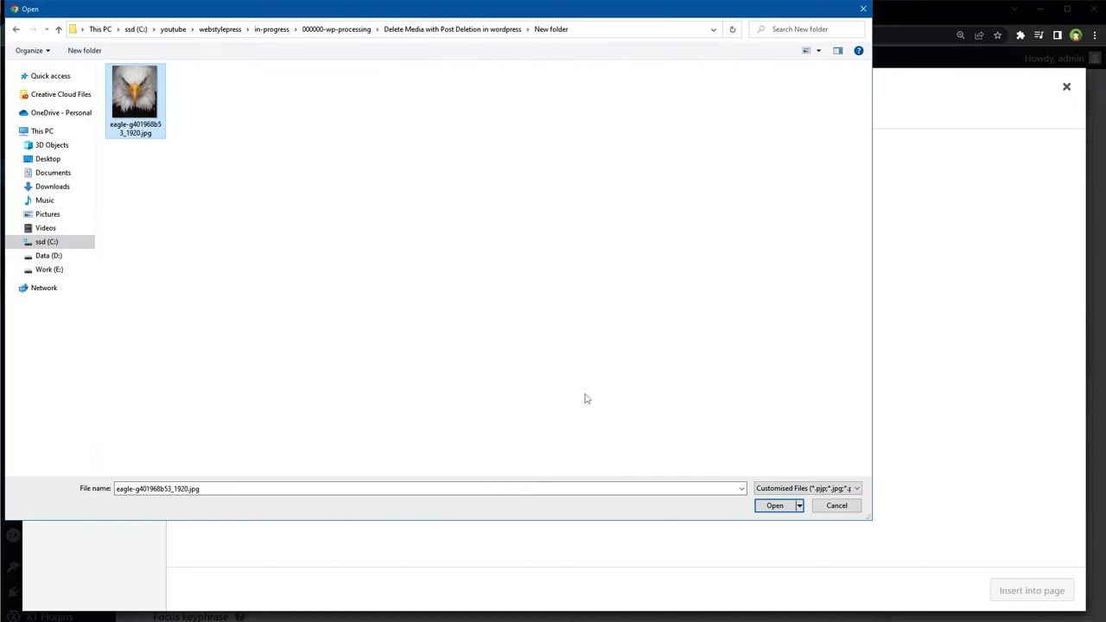
{"action": "left_click", "coordinate": [772, 506]}
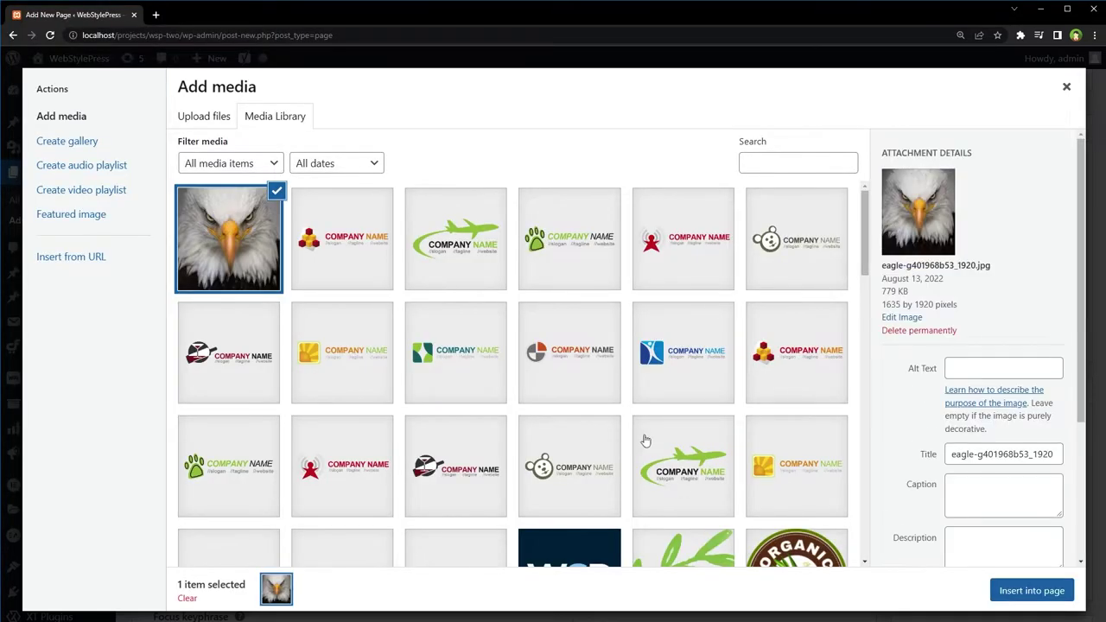
{"action": "left_click", "coordinate": [1016, 590]}
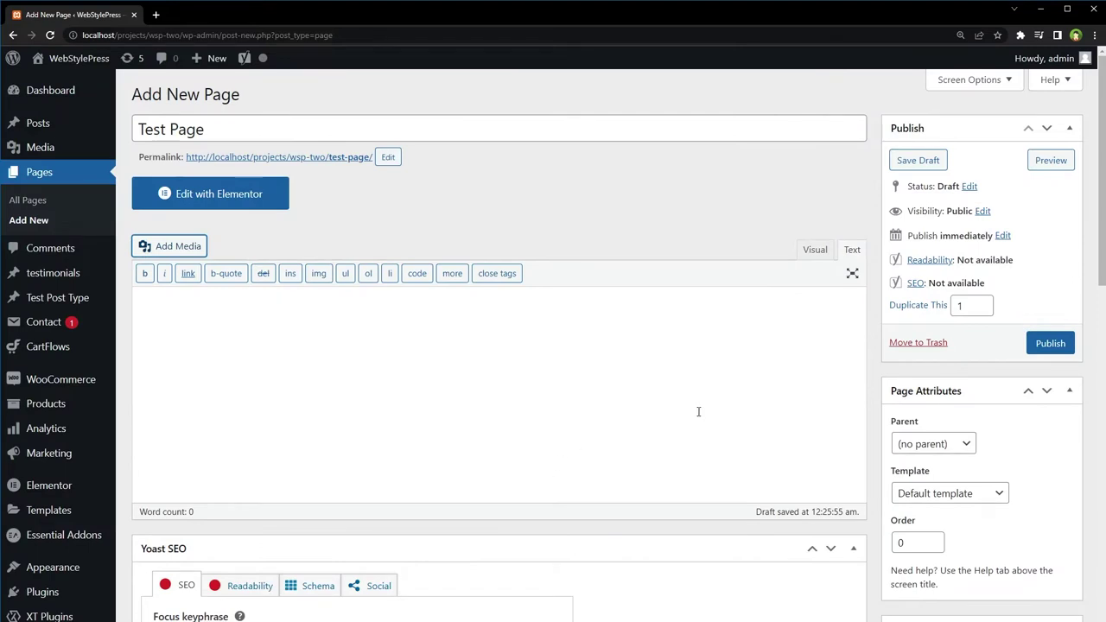
Publish the Test Page, view it on the site and close that view
{"action": "left_click", "coordinate": [1056, 342]}
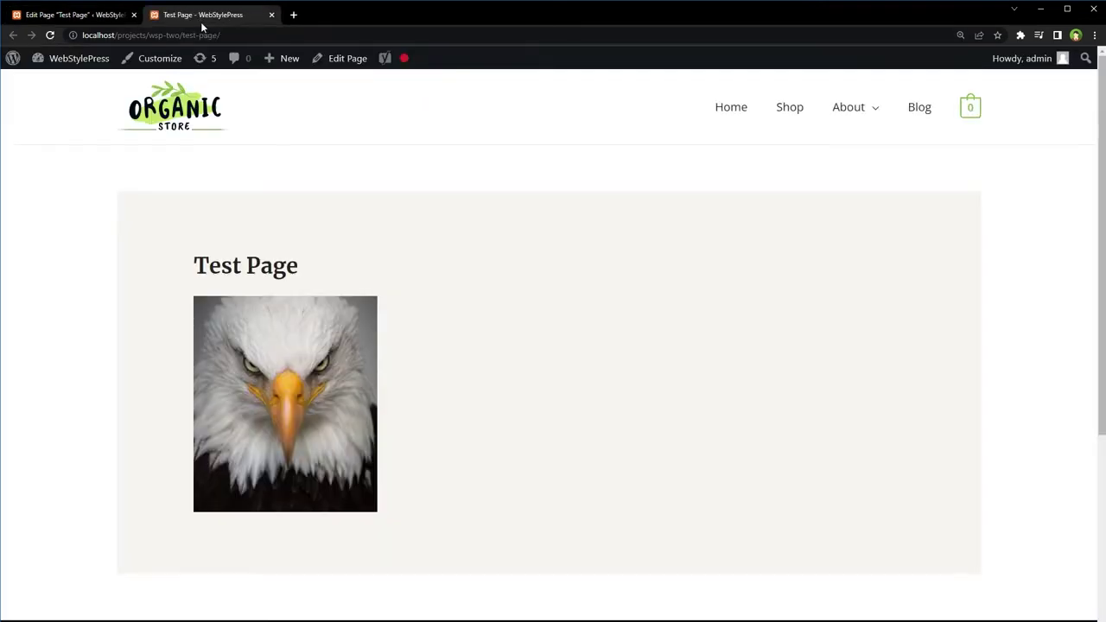
{"action": "left_click", "coordinate": [272, 16]}
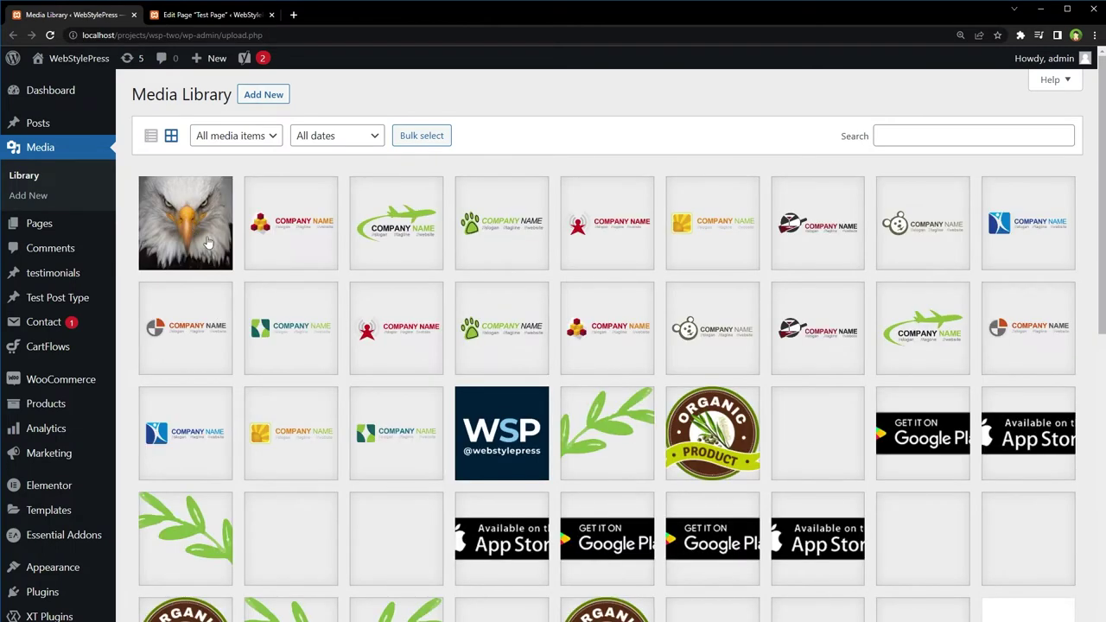
Move the Test Page to the Trash and check the media library for the eagle image
{"action": "left_click", "coordinate": [212, 15]}
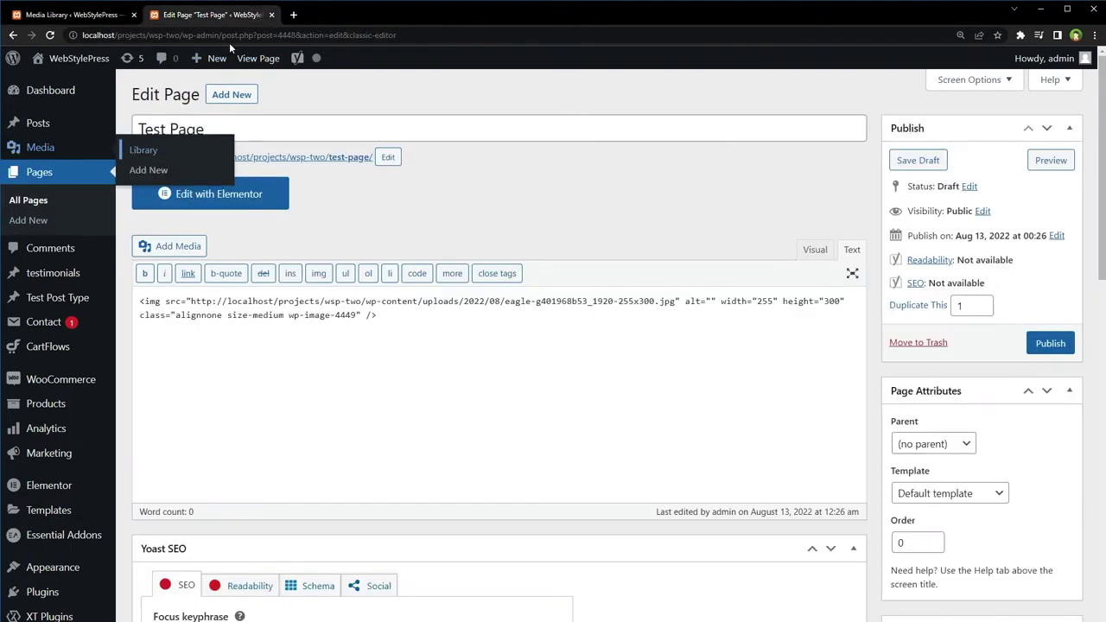
{"action": "left_click", "coordinate": [891, 346]}
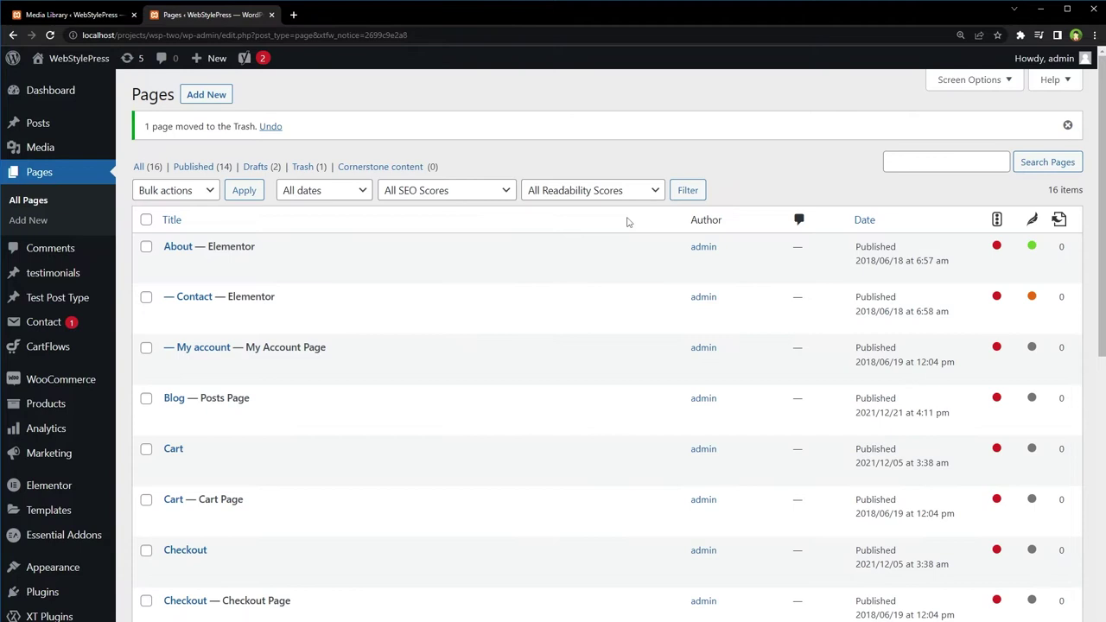
{"action": "left_click", "coordinate": [78, 14]}
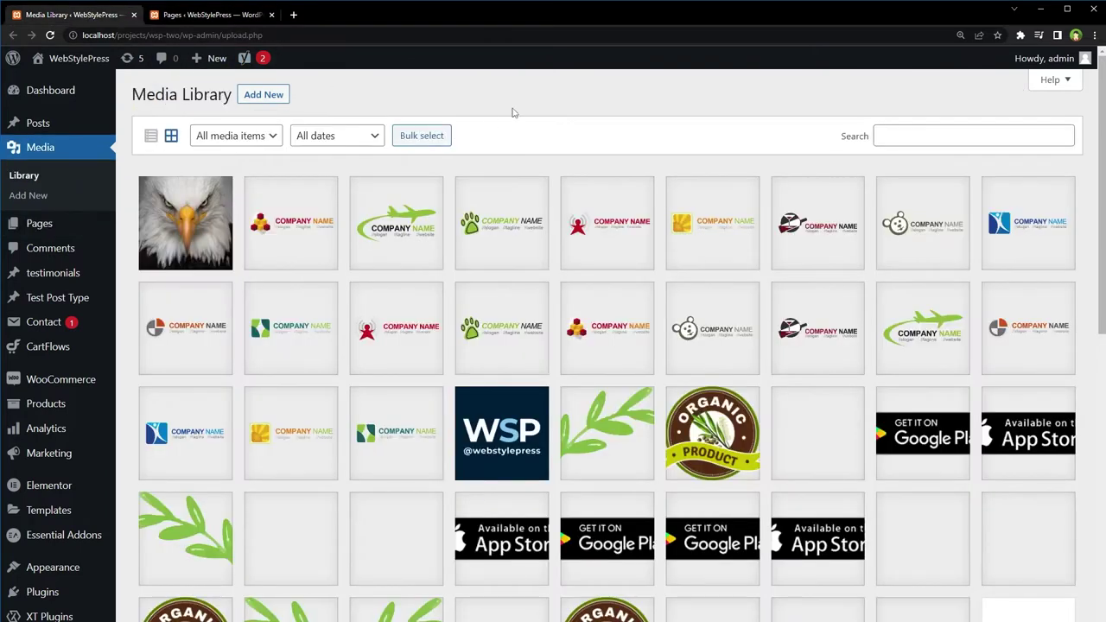
{"action": "left_click", "coordinate": [29, 178]}
Permanently delete the Test Page from the Pages Trash
{"action": "left_click", "coordinate": [217, 15]}
{"action": "left_click", "coordinate": [304, 170]}
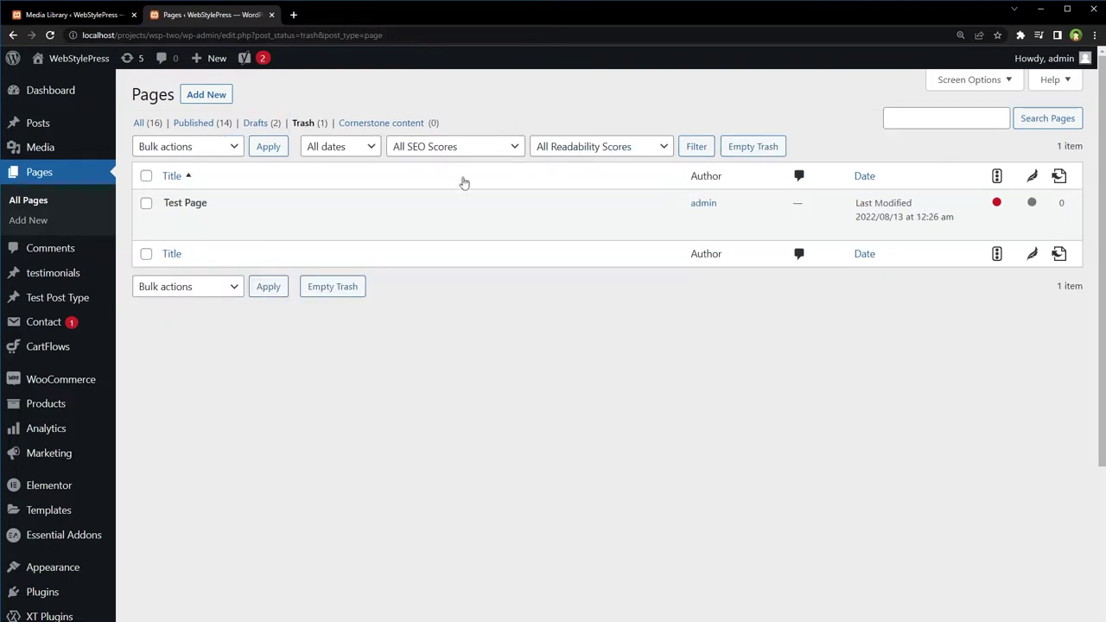
{"action": "left_click", "coordinate": [146, 203]}
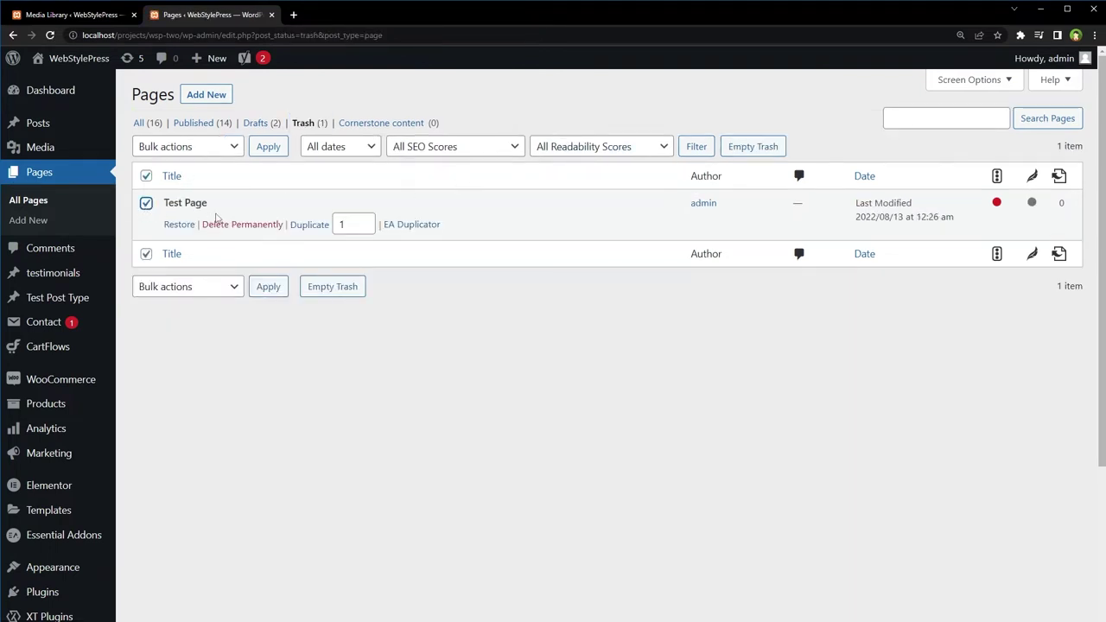
{"action": "left_click", "coordinate": [242, 225]}
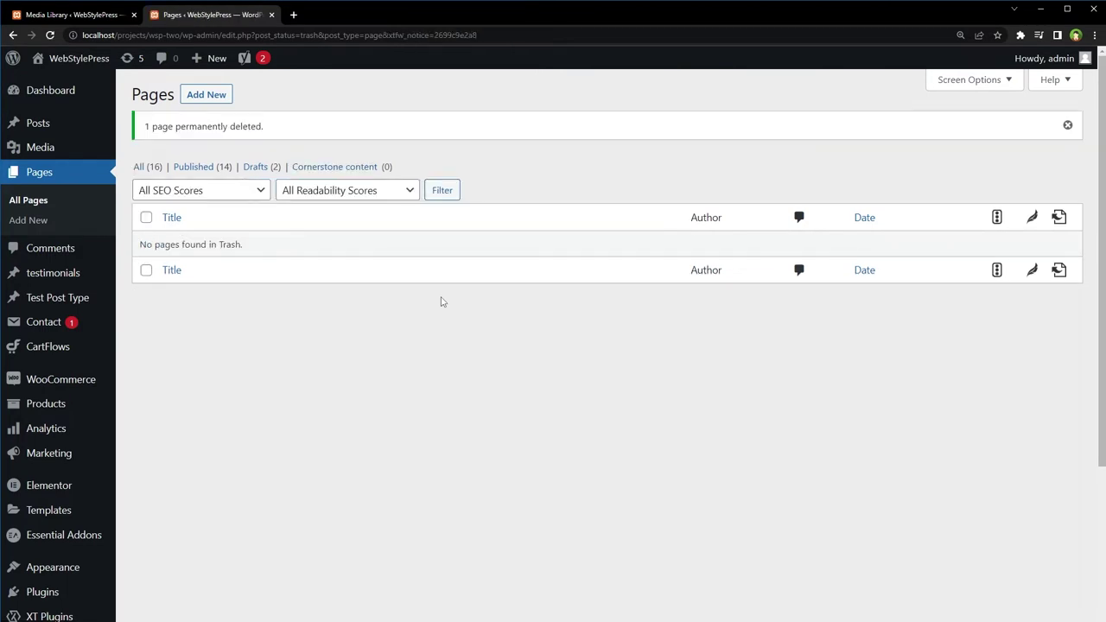
Reload the media library, permanently delete the eagle image and refresh the library
{"action": "left_click", "coordinate": [83, 17]}
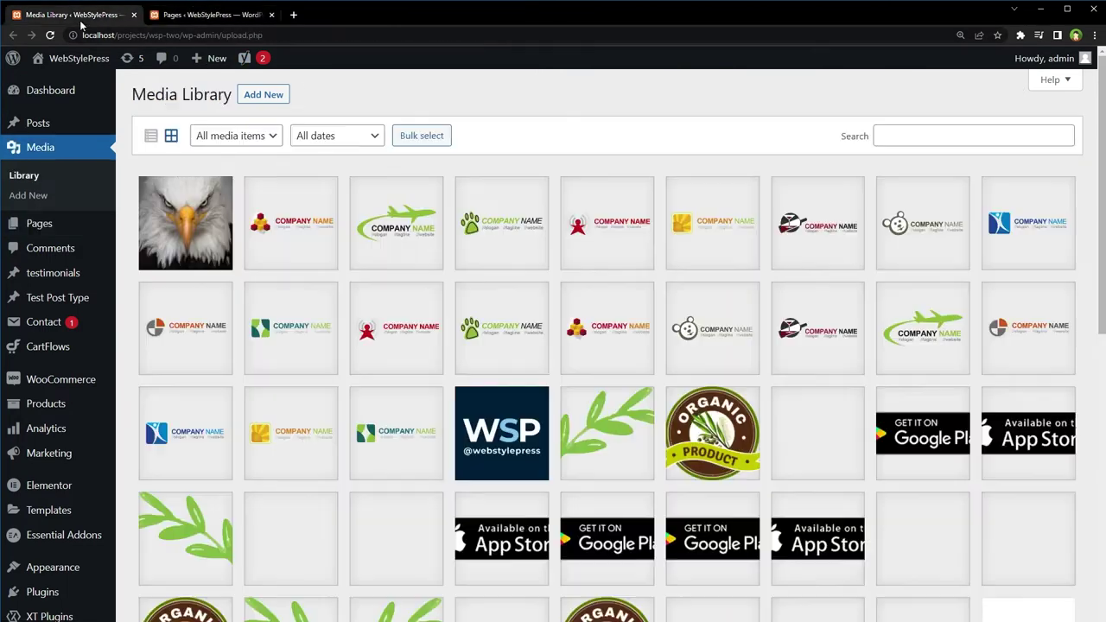
{"action": "left_click", "coordinate": [32, 177]}
{"action": "left_click", "coordinate": [187, 230]}
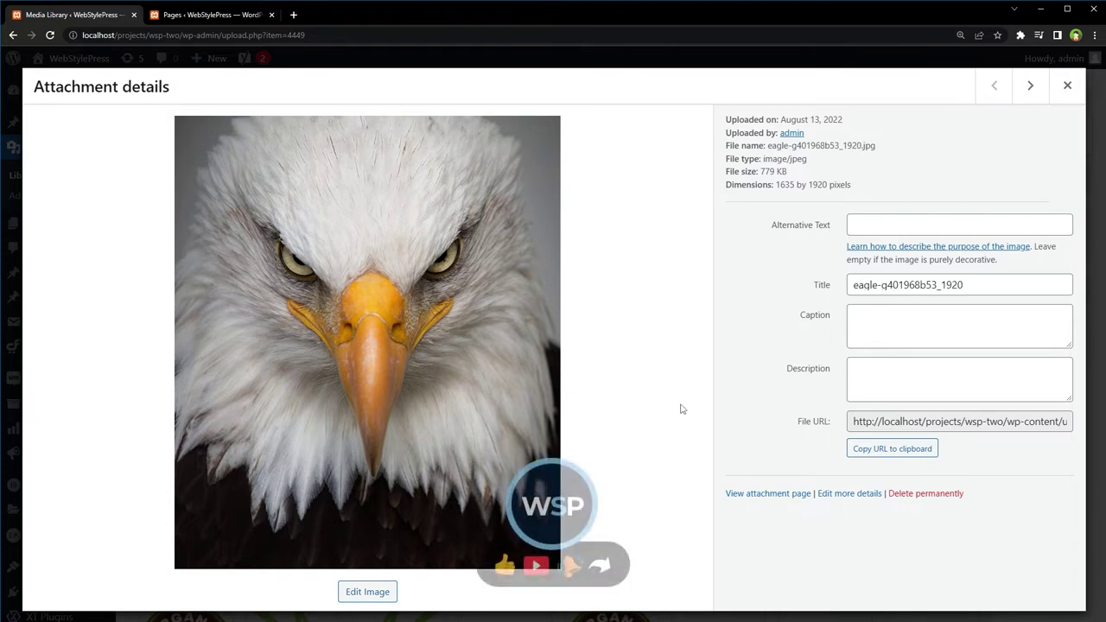
{"action": "left_click", "coordinate": [932, 494]}
{"action": "left_click", "coordinate": [608, 123]}
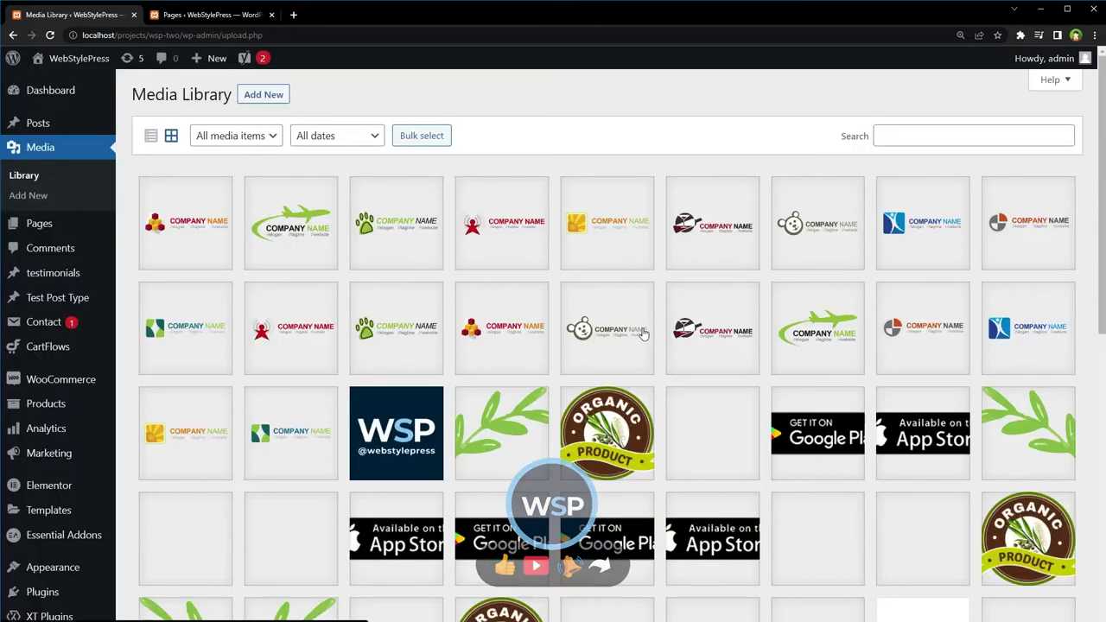
{"action": "left_click", "coordinate": [27, 176]}
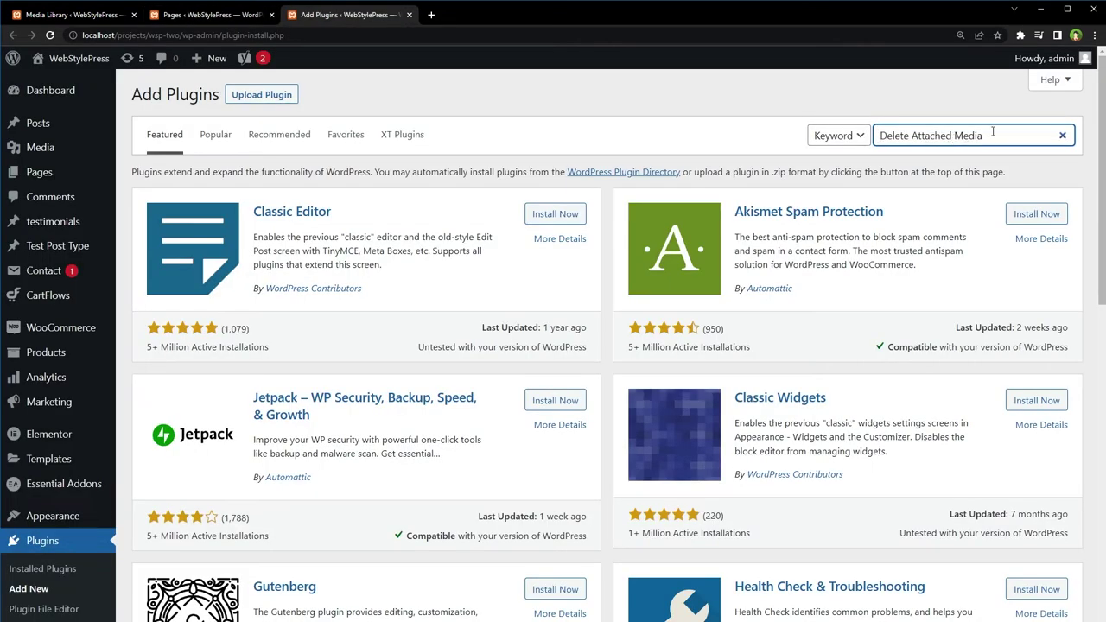
Search the plugins for "Delete Attached Media" and compare DX Delete Attached Media, Delete Post with Attachments and Autoremove Attachments
{"action": "triple_click", "coordinate": [993, 135]}
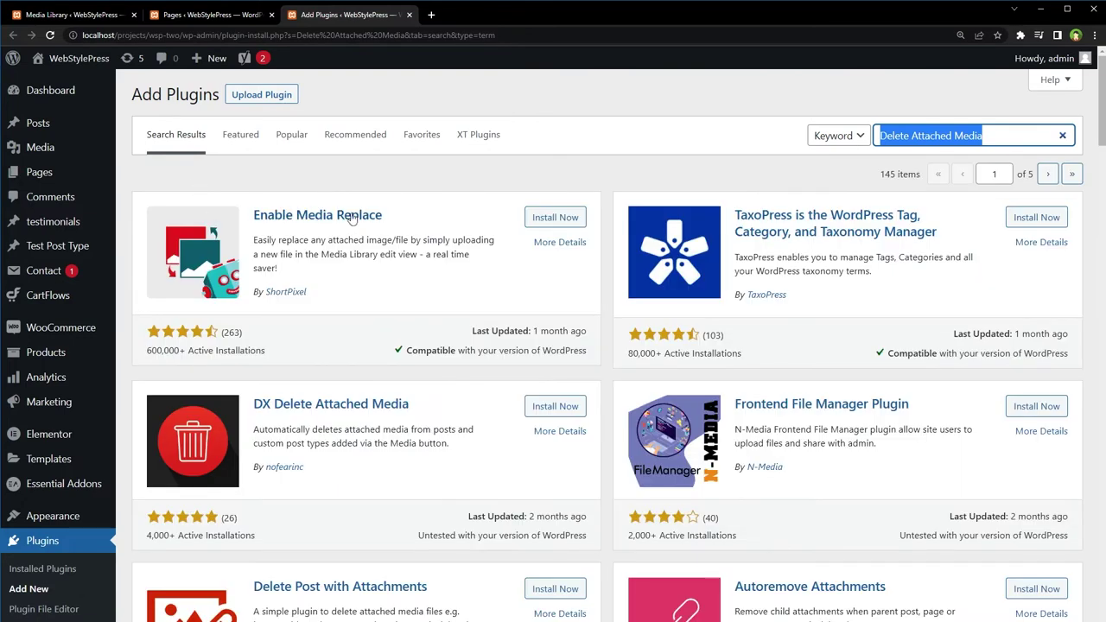
{"action": "scroll", "coordinate": [414, 216], "scroll_direction": "down", "scroll_amount": 1}
{"action": "scroll", "coordinate": [412, 215], "scroll_direction": "down", "scroll_amount": 1}
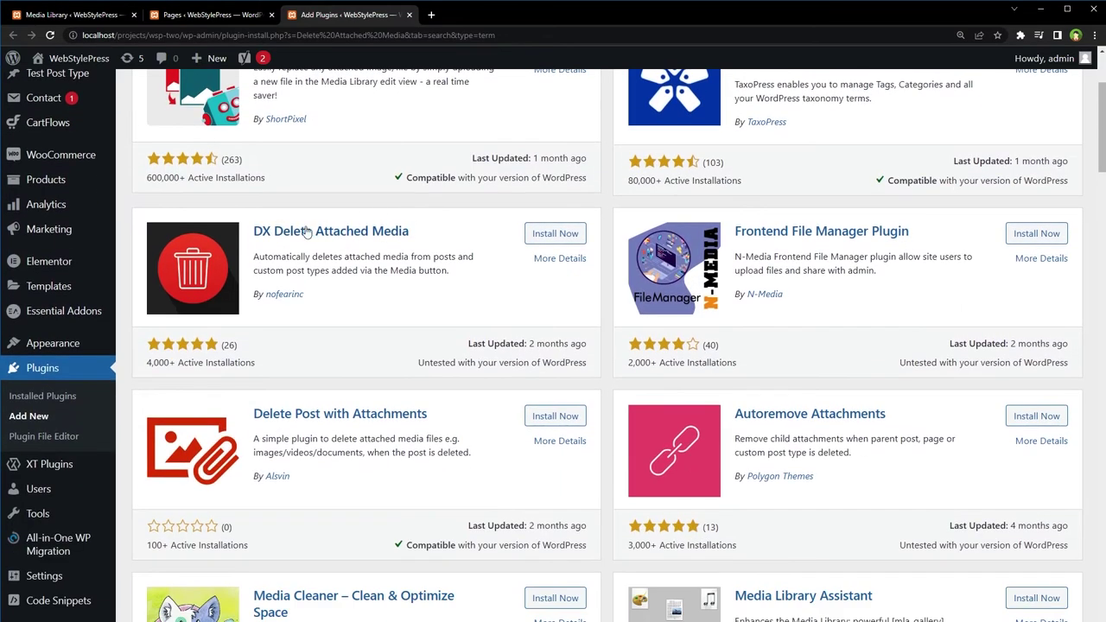
{"action": "left_click_drag", "start_coordinate": [415, 231], "coordinate": [246, 233]}
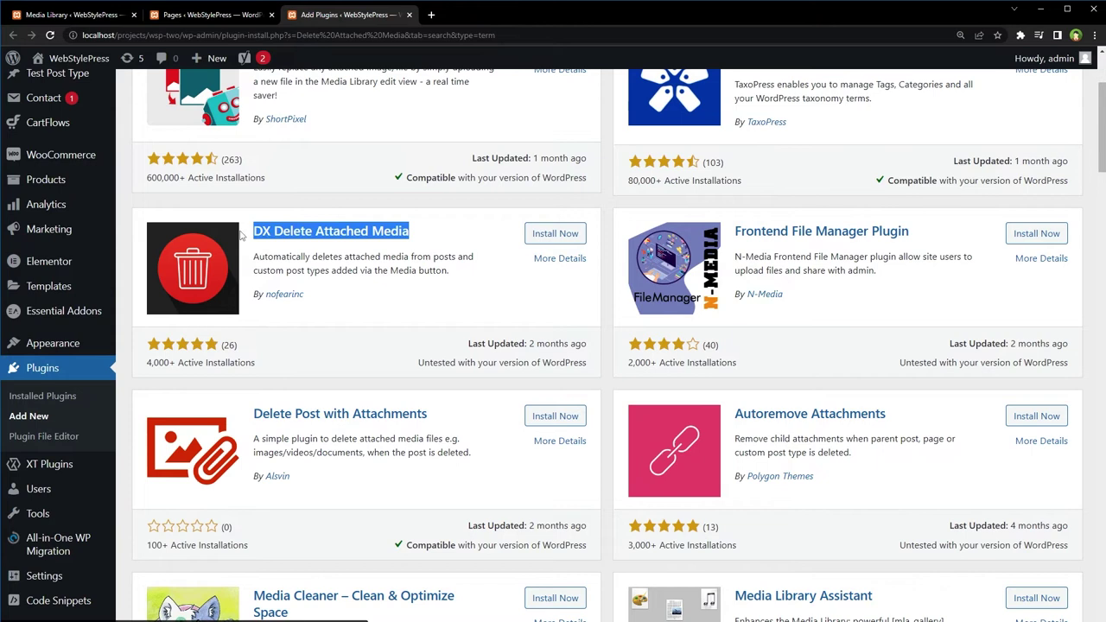
{"action": "left_click_drag", "start_coordinate": [429, 414], "coordinate": [252, 413]}
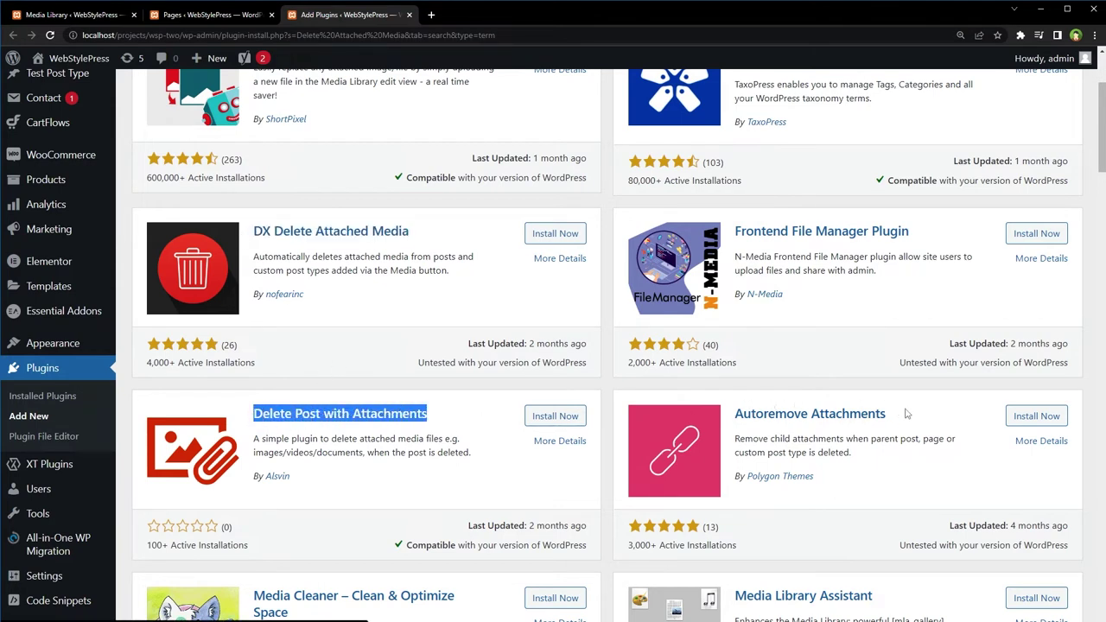
{"action": "left_click_drag", "start_coordinate": [901, 414], "coordinate": [733, 420]}
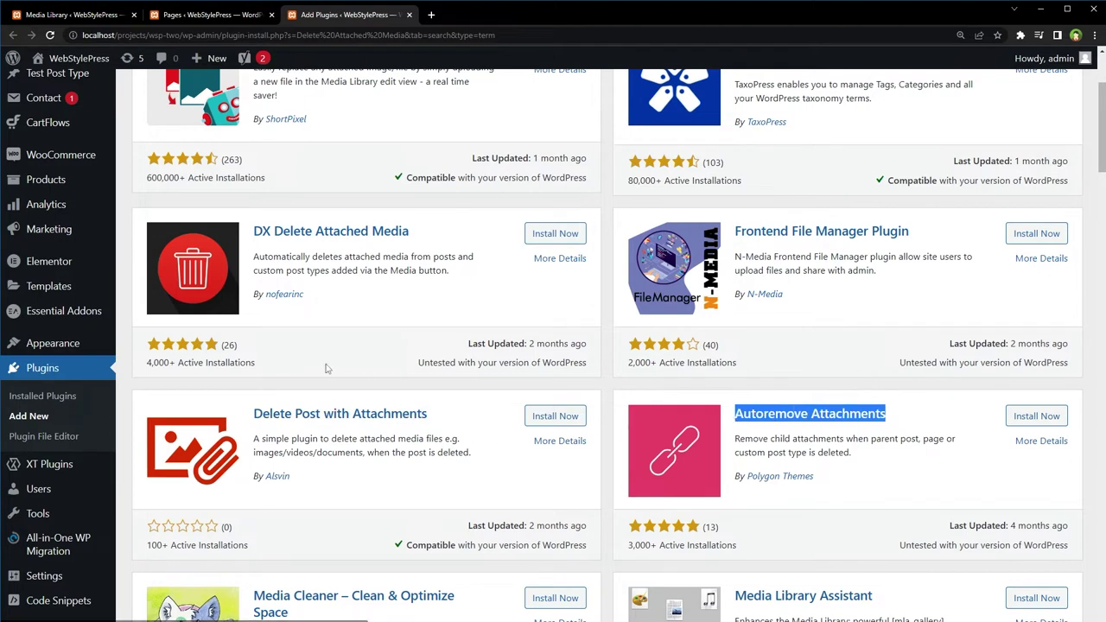
{"action": "left_click", "coordinate": [306, 347]}
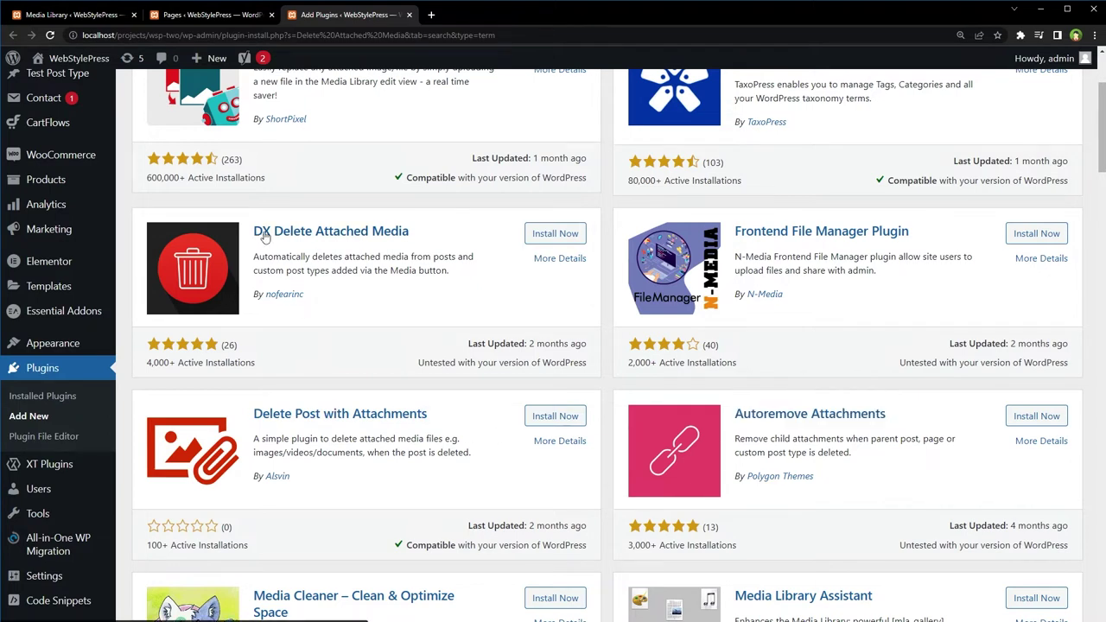
Install and activate the DX Delete Attached Media plugin
{"action": "left_click", "coordinate": [555, 234]}
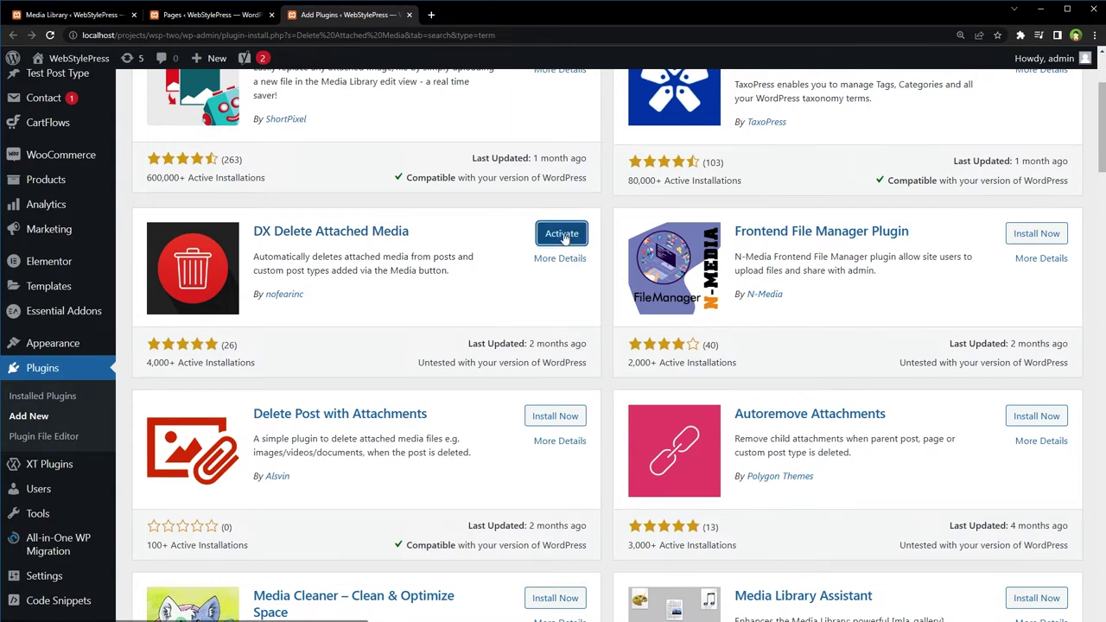
{"action": "left_click", "coordinate": [562, 234]}
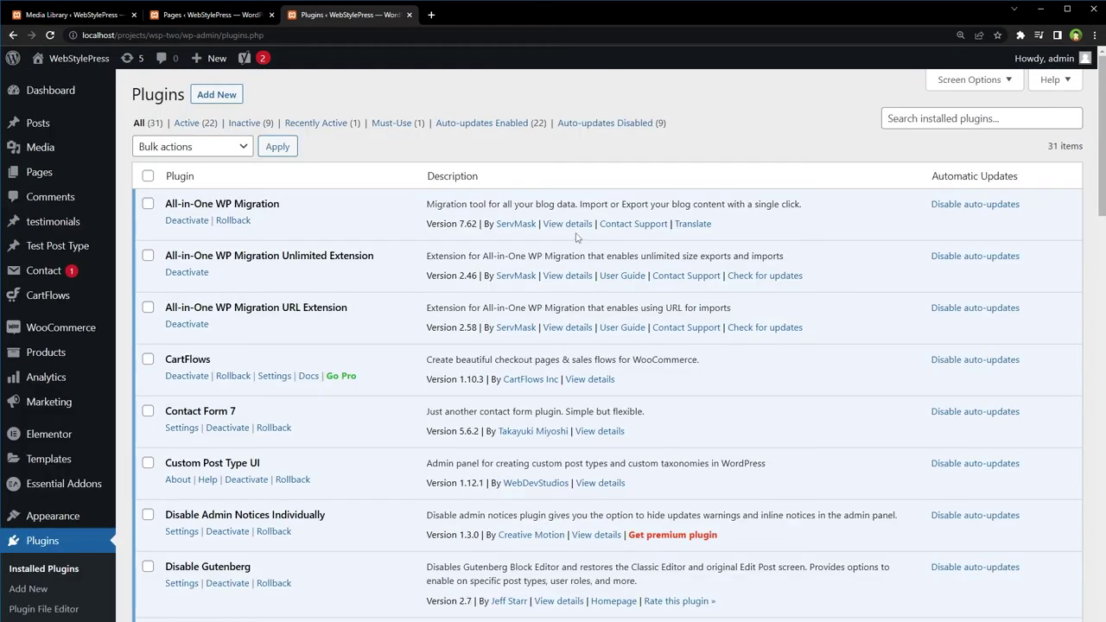
Create another new page titled "Test Page 2"
{"action": "left_click", "coordinate": [212, 15]}
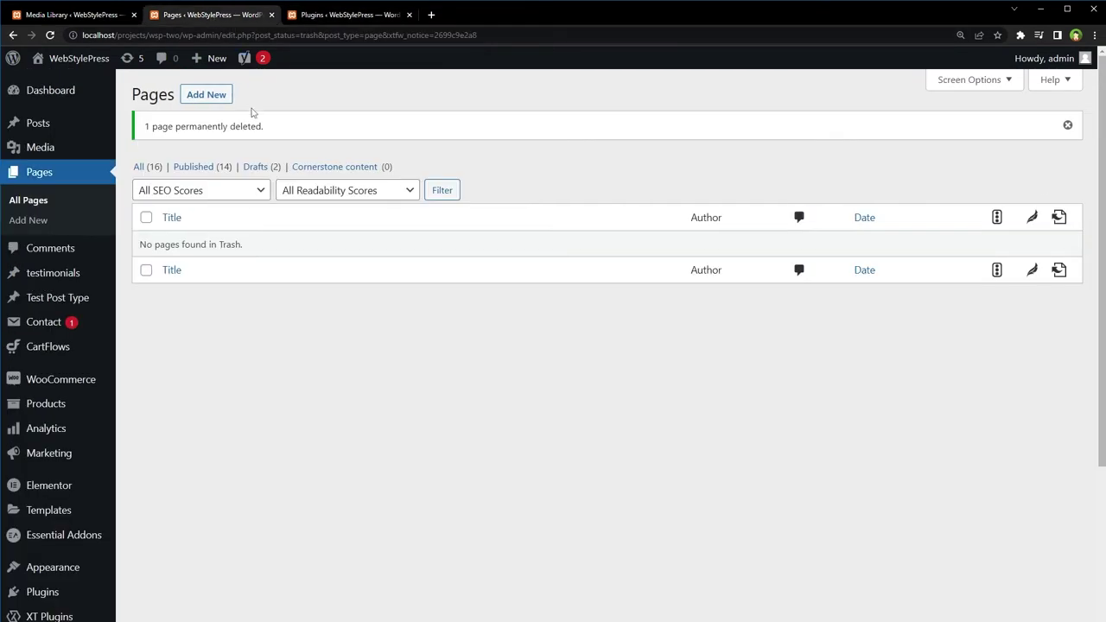
{"action": "left_click", "coordinate": [211, 95]}
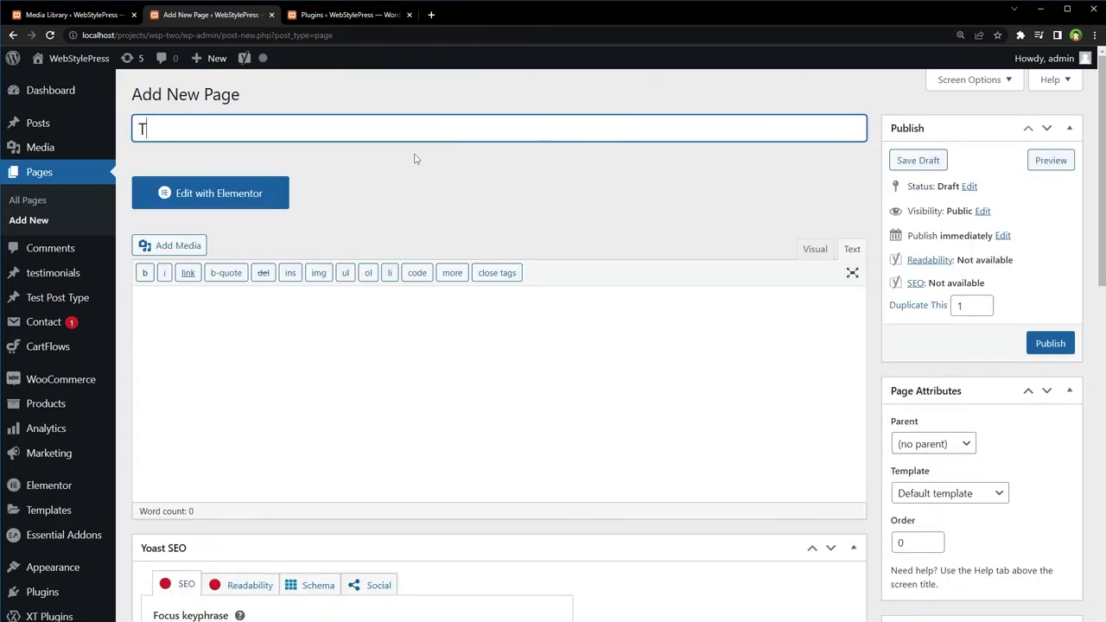
{"action": "type", "text": "est Page 2"}
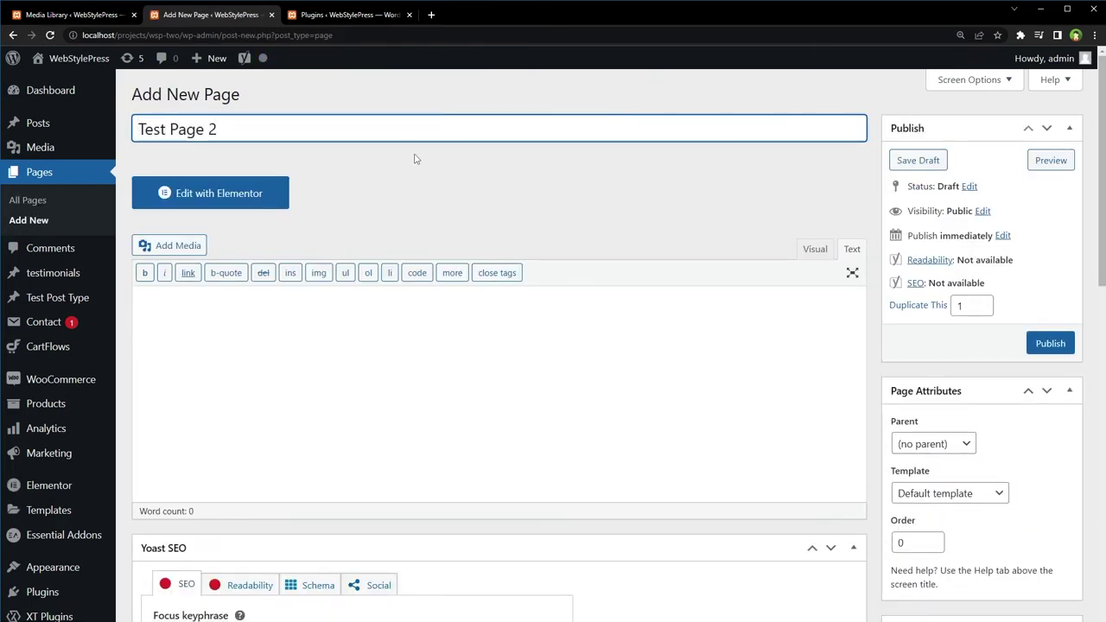
{"action": "left_click", "coordinate": [539, 370]}
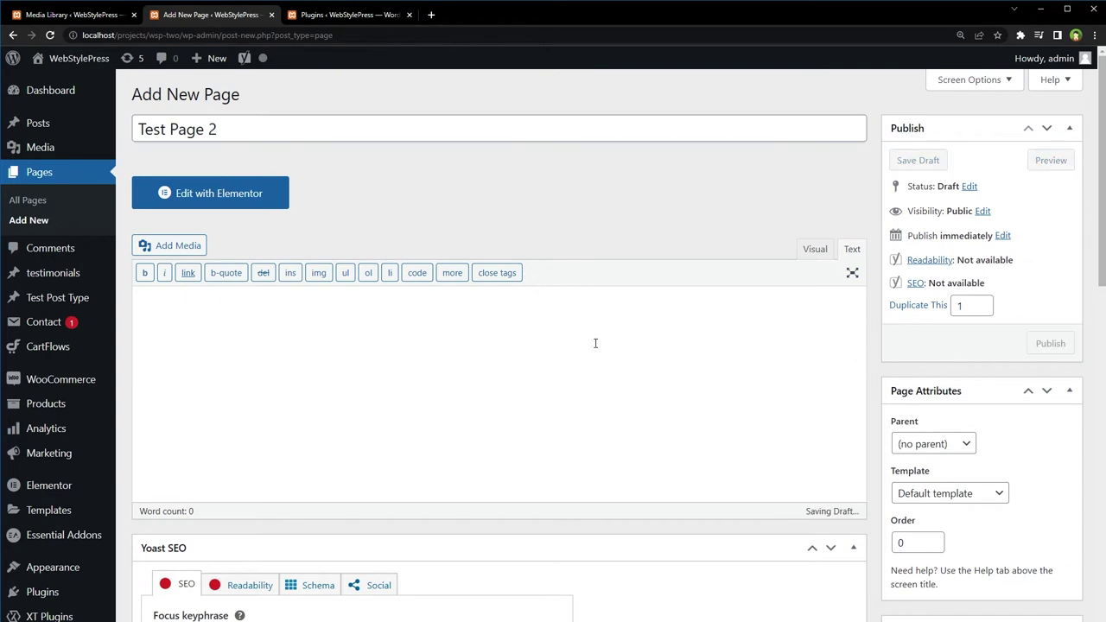
Insert the newly uploaded eagle image eagle-g401968b53_1920.jpg into Test Page 2 and publish the page
{"action": "left_click", "coordinate": [180, 245]}
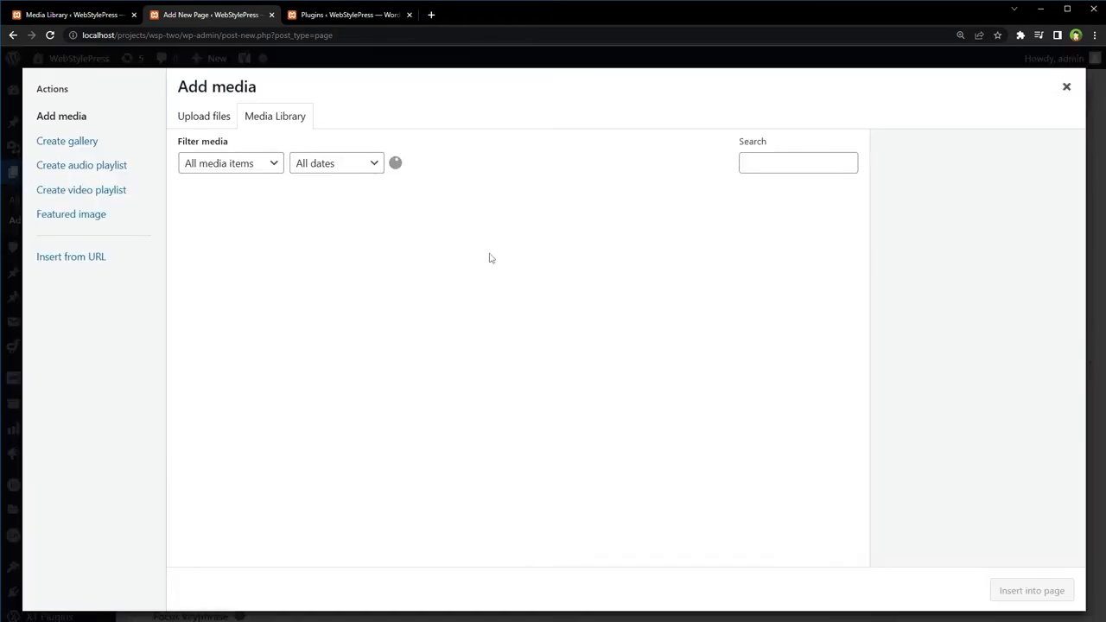
{"action": "left_click", "coordinate": [217, 113]}
{"action": "left_click", "coordinate": [583, 337]}
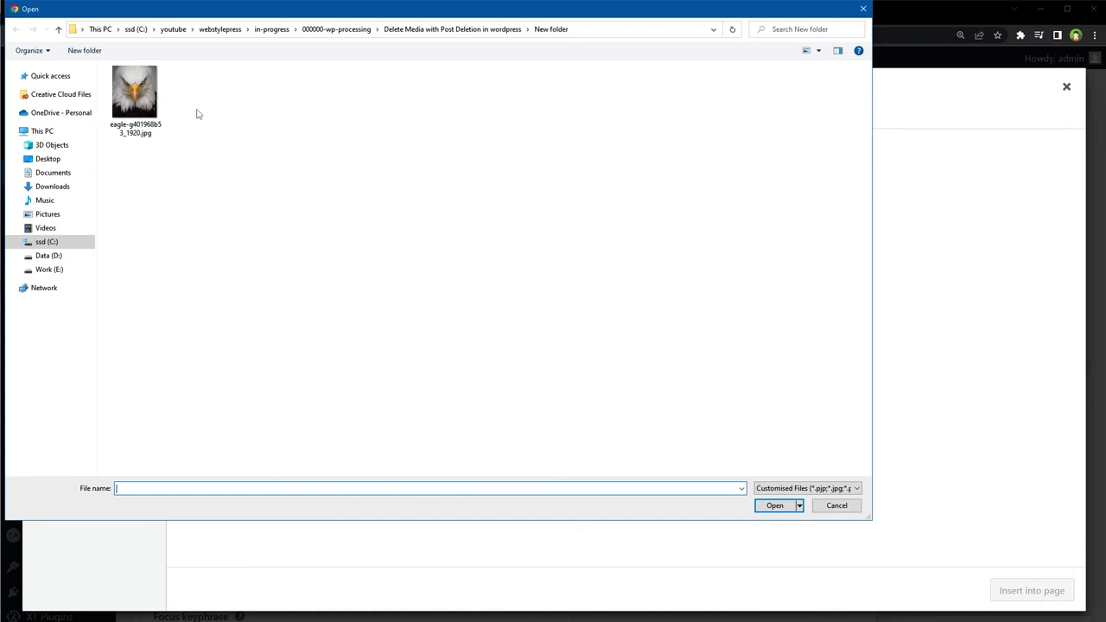
{"action": "left_click", "coordinate": [138, 95]}
{"action": "left_click", "coordinate": [774, 505]}
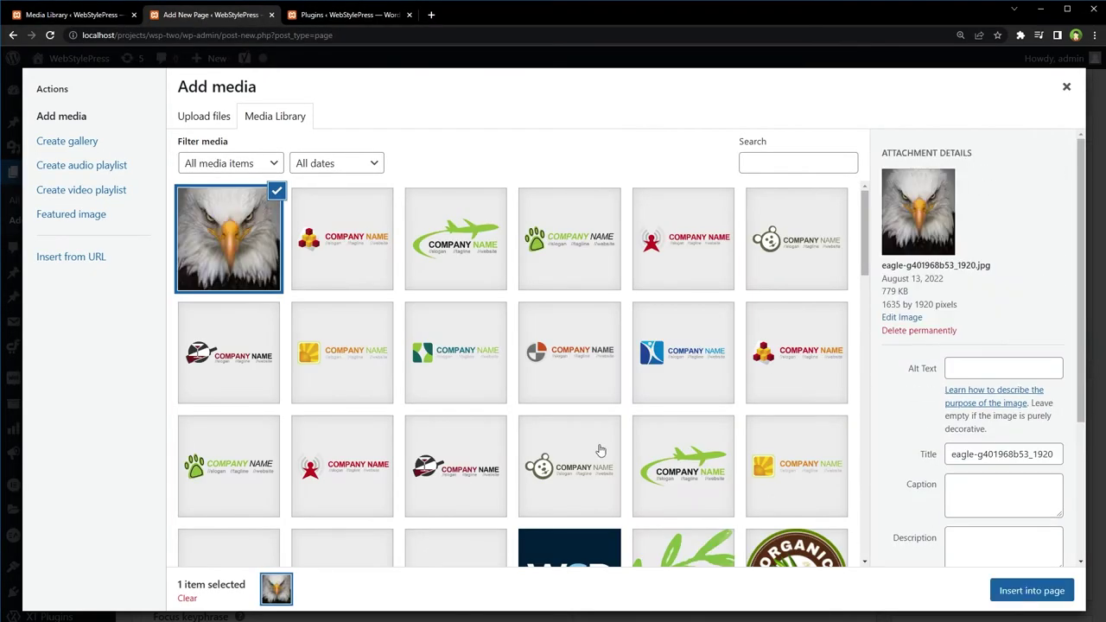
{"action": "left_click", "coordinate": [1029, 591]}
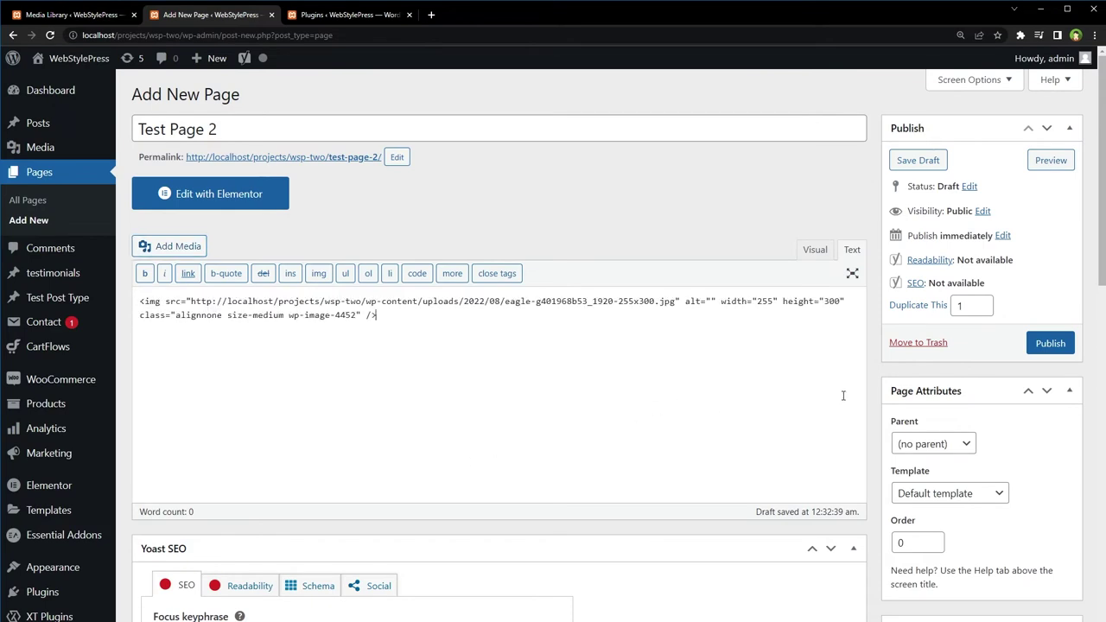
{"action": "left_click", "coordinate": [1053, 346]}
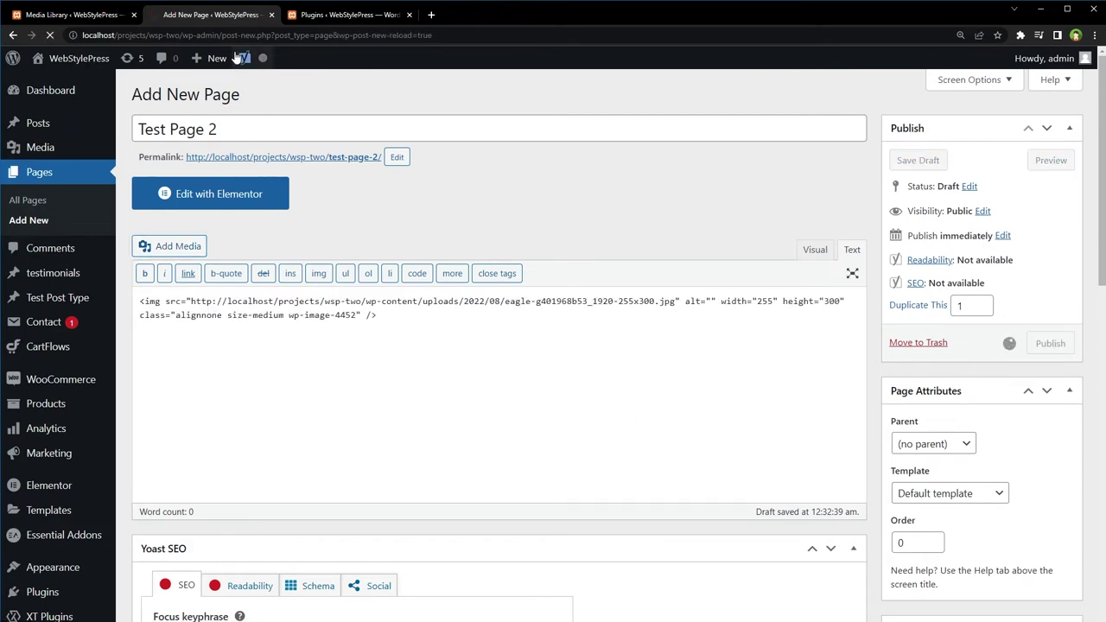
Move Test Page 2 to the trash and check the media library for the eagle image
{"action": "left_click", "coordinate": [90, 15]}
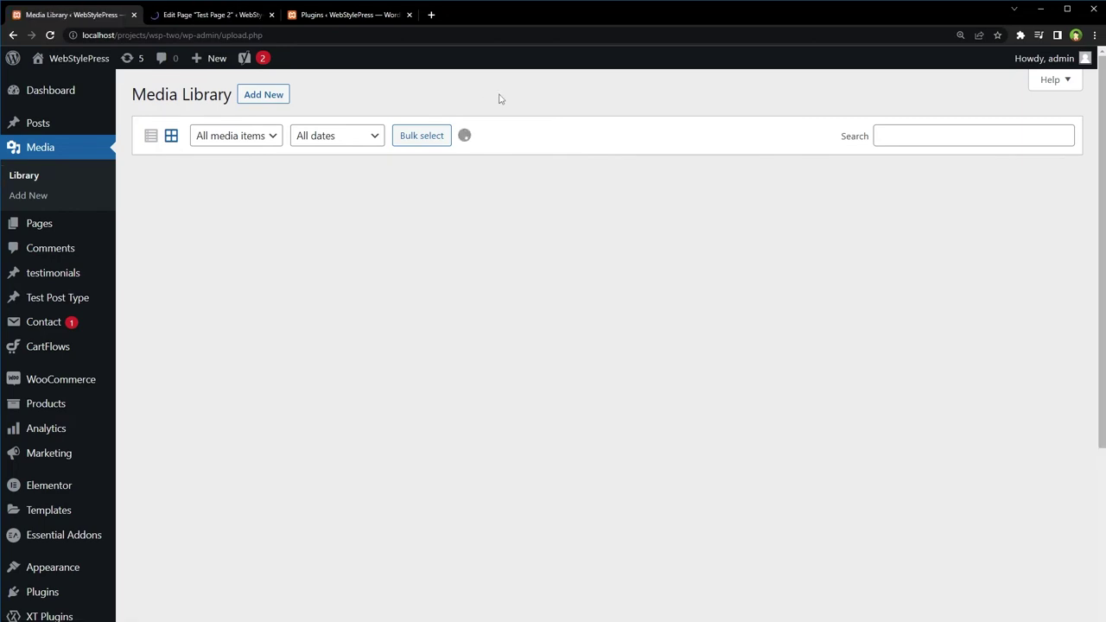
{"action": "left_click", "coordinate": [206, 17]}
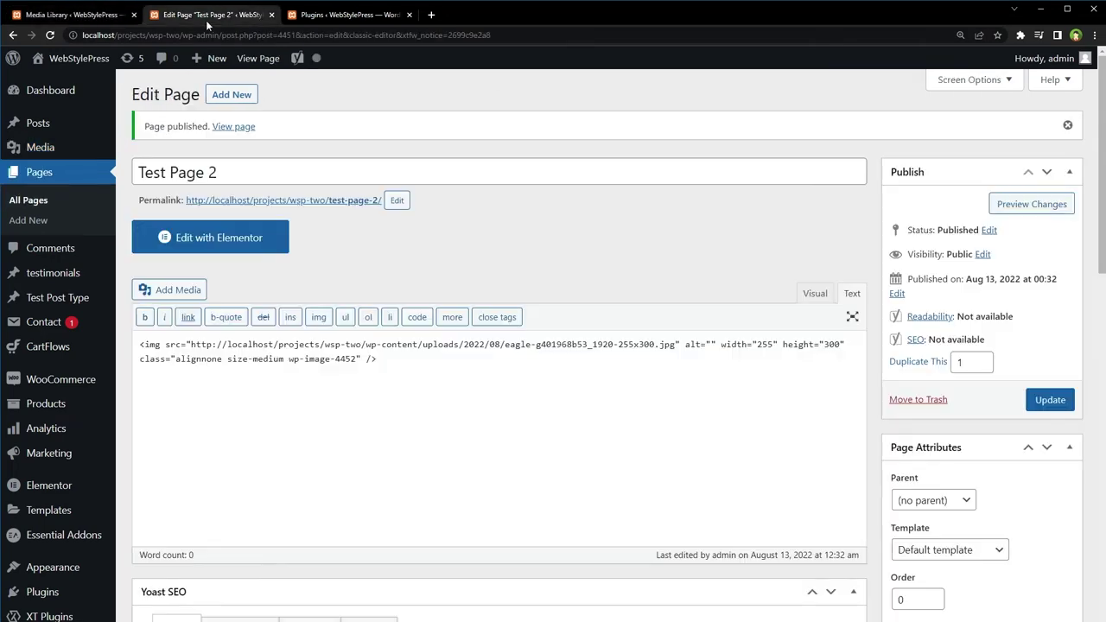
{"action": "left_click", "coordinate": [915, 401]}
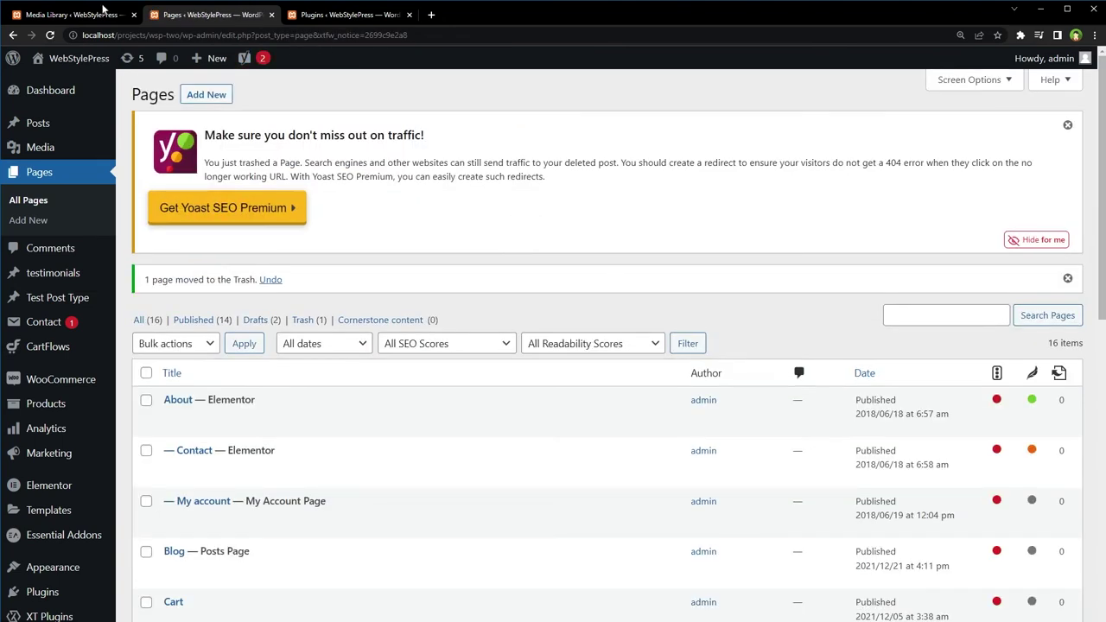
{"action": "left_click", "coordinate": [102, 10]}
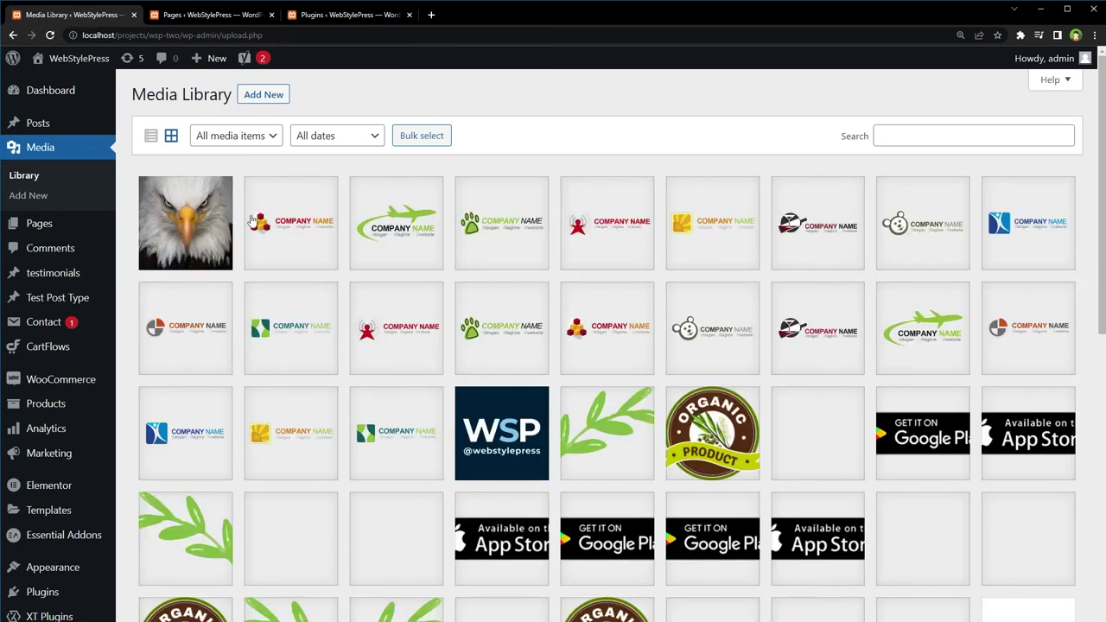
Permanently delete Test Page 2 from the trashed pages and refresh the media library to check for the eagle image
{"action": "left_click", "coordinate": [197, 18]}
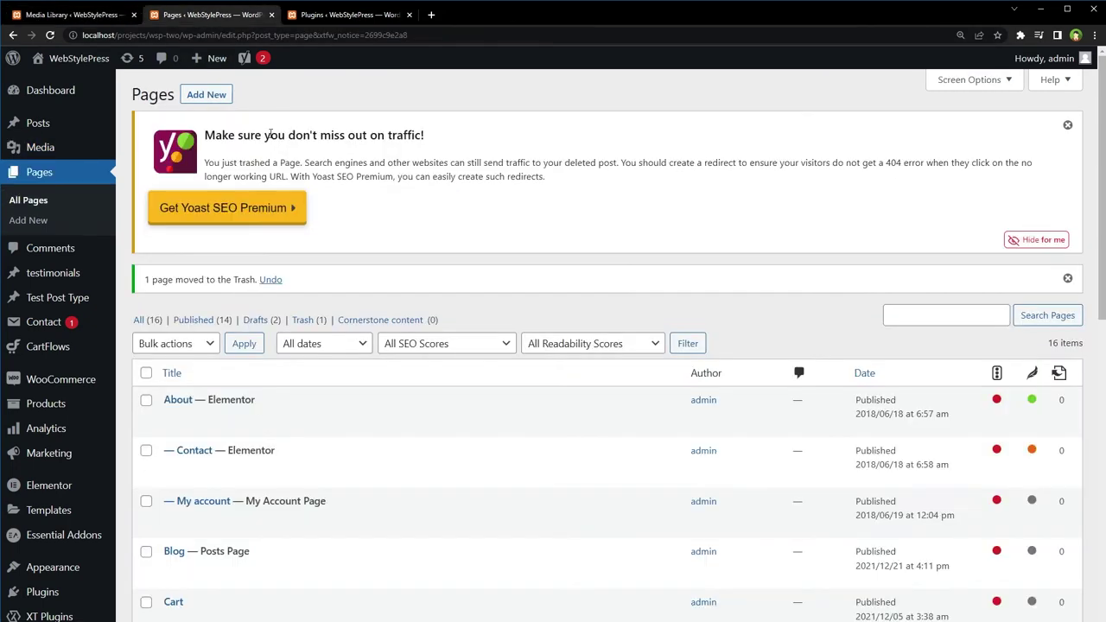
{"action": "left_click", "coordinate": [298, 320]}
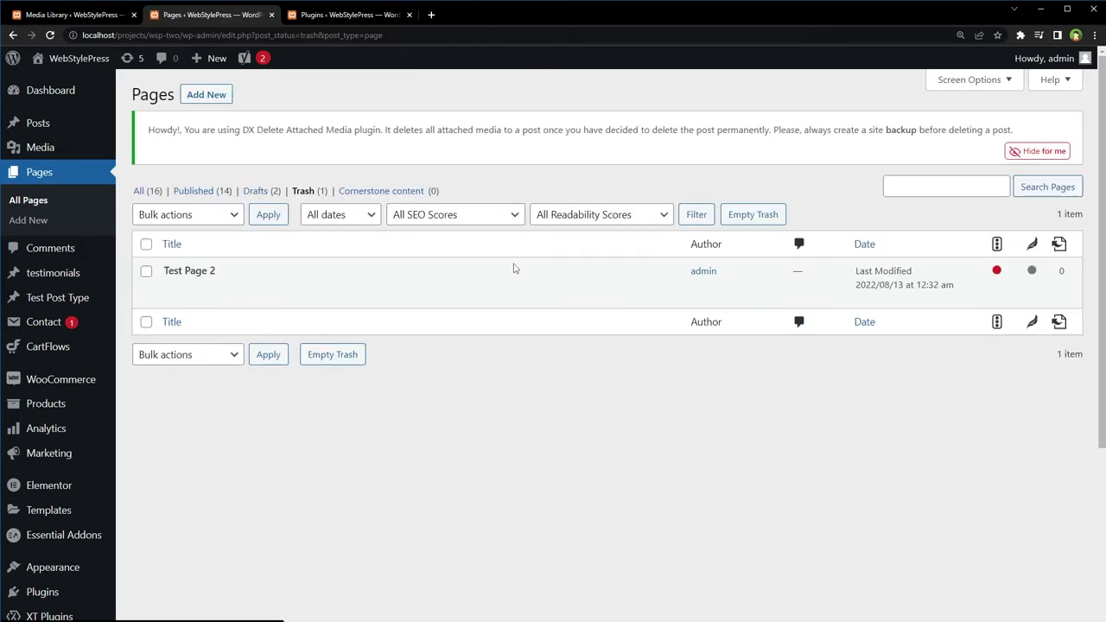
{"action": "left_click", "coordinate": [259, 294]}
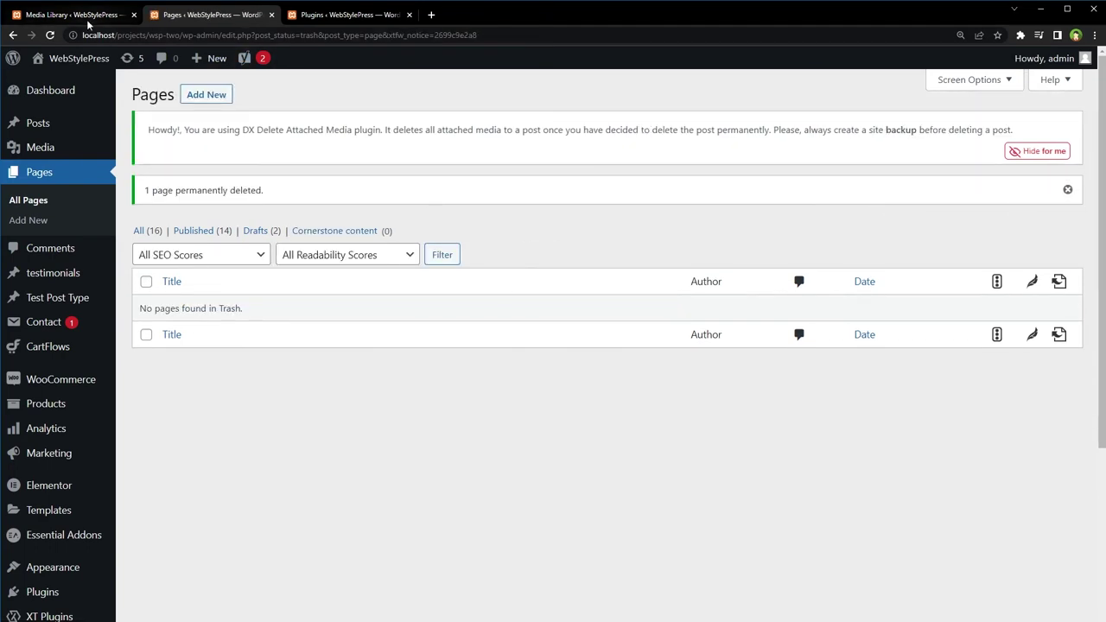
{"action": "left_click", "coordinate": [88, 24]}
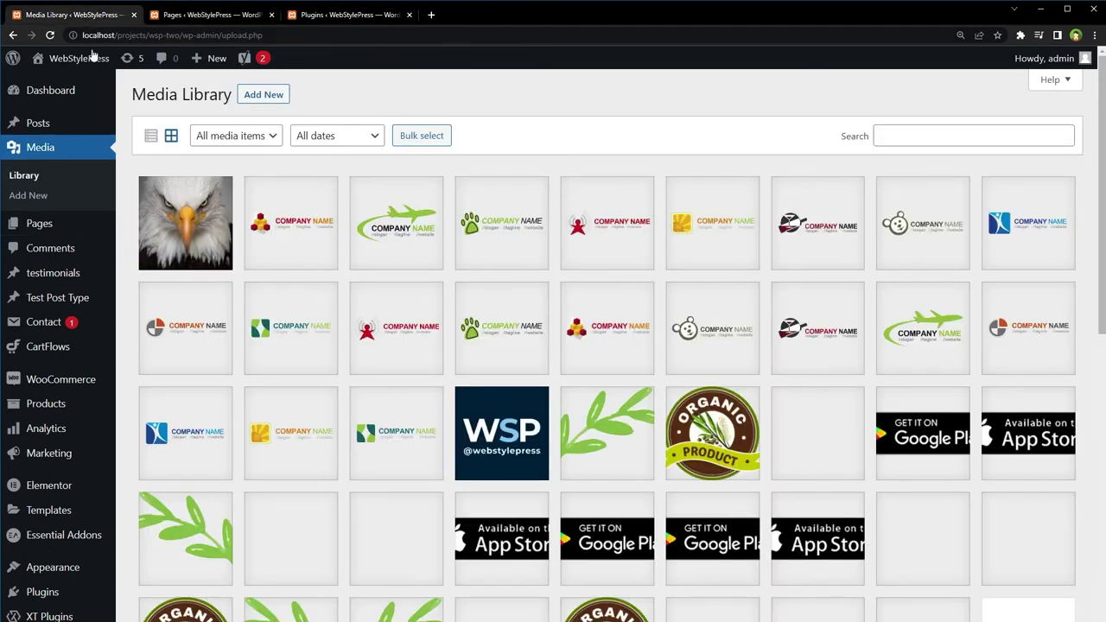
{"action": "left_click", "coordinate": [21, 175]}
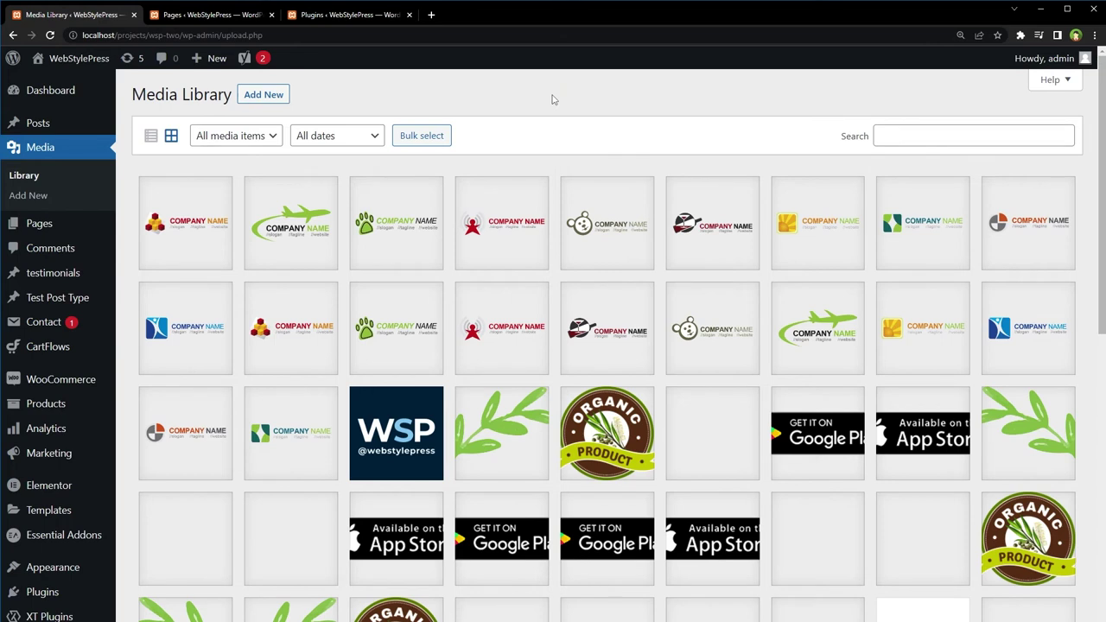
Switch to wp-config.php in Sublime Text and add the line define('EMPTY_TRASH_DAYS', 1 ); below the opening comment block
{"action": "left_click", "coordinate": [212, 16]}
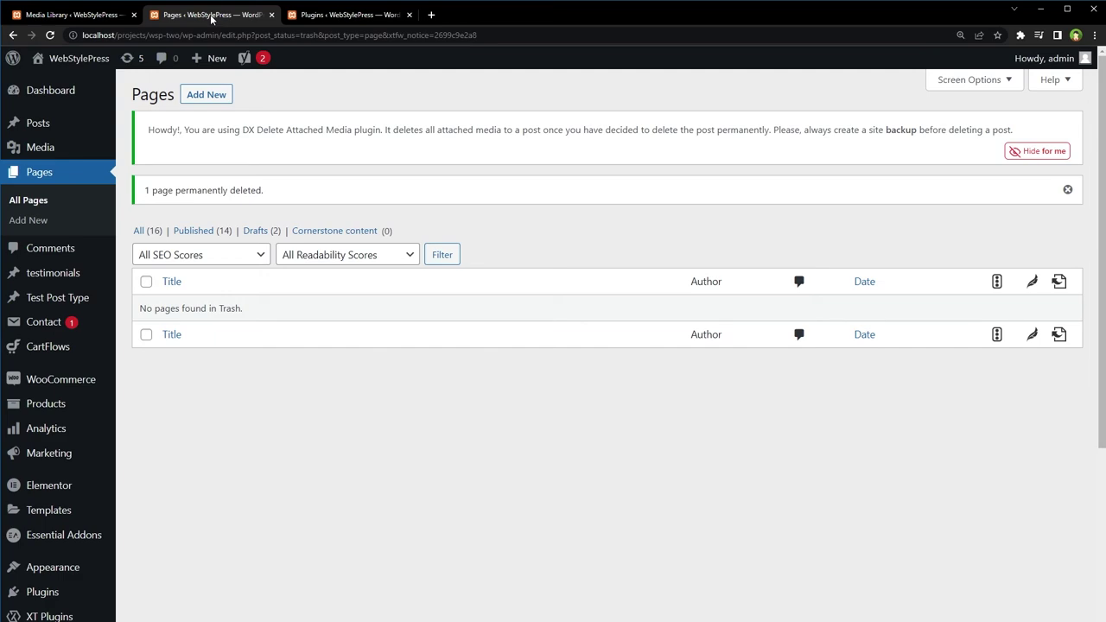
{"action": "key", "text": "alt+Tab"}
{"action": "left_click", "coordinate": [460, 281]}
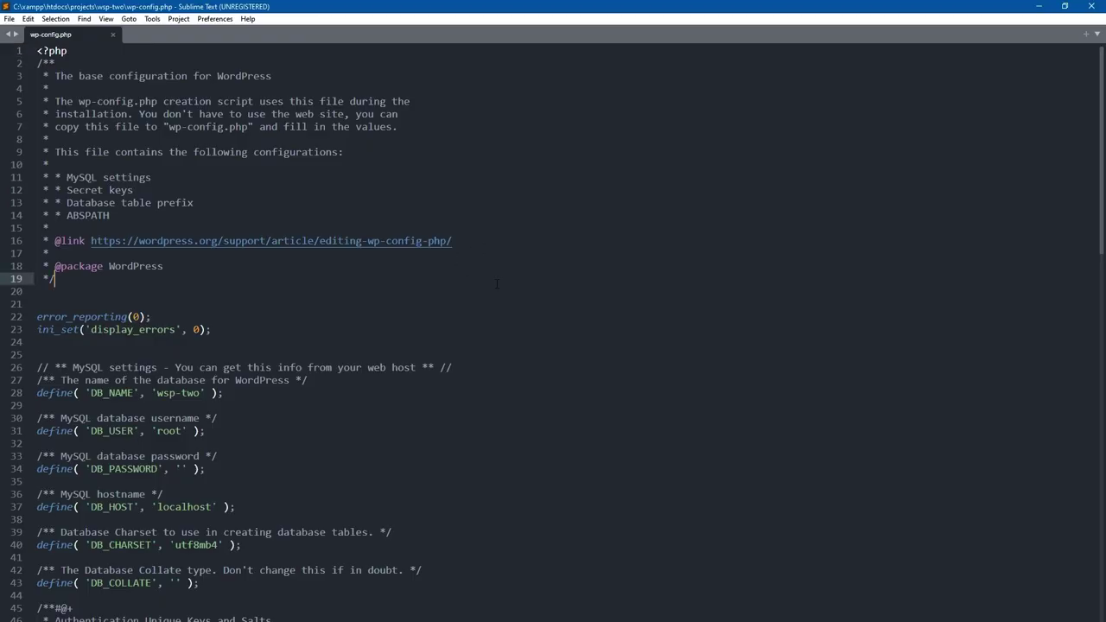
{"action": "key", "text": "Return"}
{"action": "key", "text": "Return"}
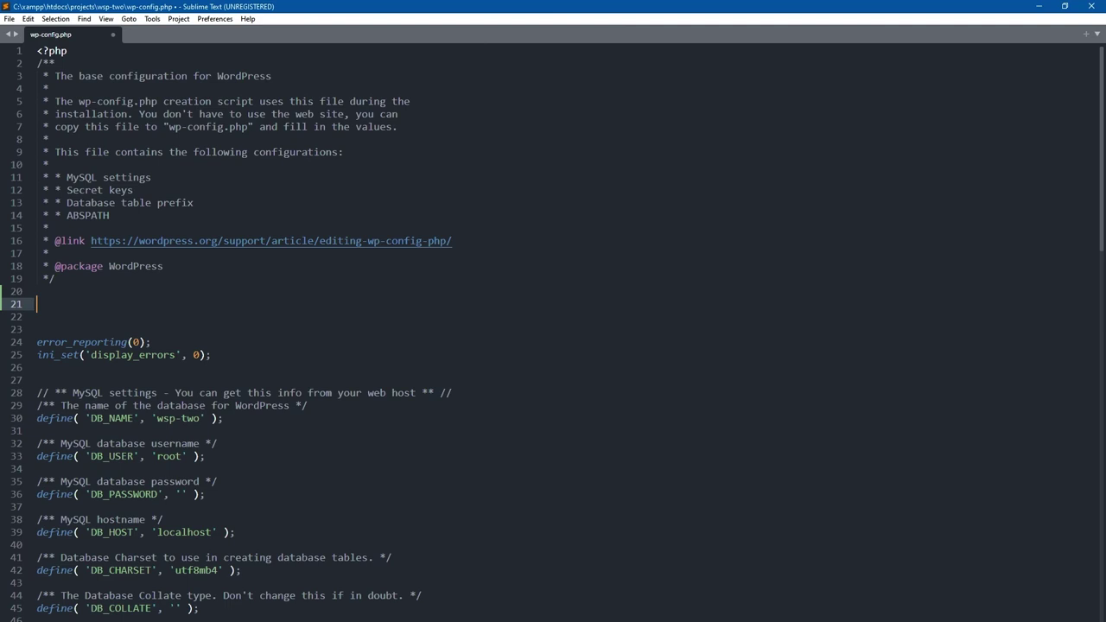
{"action": "type", "text": "define('EMPTY_TRASH_DAYS', 1 );"}
{"action": "key", "text": "ctrl+equal"}
{"action": "key", "text": "ctrl+equal"}
{"action": "key", "text": "ctrl+equal"}
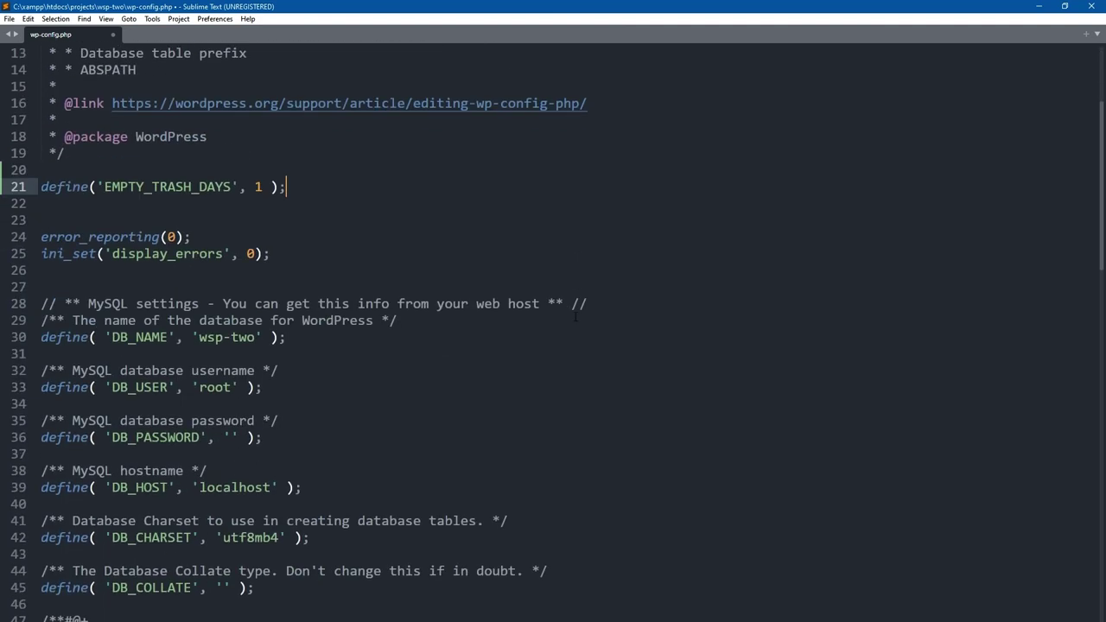
Try 3 as the EMPTY_TRASH_DAYS value and set it back to 1
{"action": "key", "text": "shift+Home"}
{"action": "key", "text": "Right"}
{"action": "key", "text": "Left"}
{"action": "key", "text": "Left"}
{"action": "key", "text": "Left"}
{"action": "key", "text": "Left"}
{"action": "key", "text": "Left"}
{"action": "key", "text": "Left"}
{"action": "key", "text": "Left"}
{"action": "key", "text": "Left"}
{"action": "key", "text": "Left"}
{"action": "key", "text": "Right"}
{"action": "key", "text": "Right"}
{"action": "key", "text": "Right"}
{"action": "key", "text": "Right"}
{"action": "key", "text": "Right"}
{"action": "key", "text": "shift+Right"}
{"action": "key", "text": "BackSpace"}
{"action": "type", "text": "3"}
{"action": "key", "text": "BackSpace"}
{"action": "type", "text": "1"}
{"action": "key", "text": "End"}
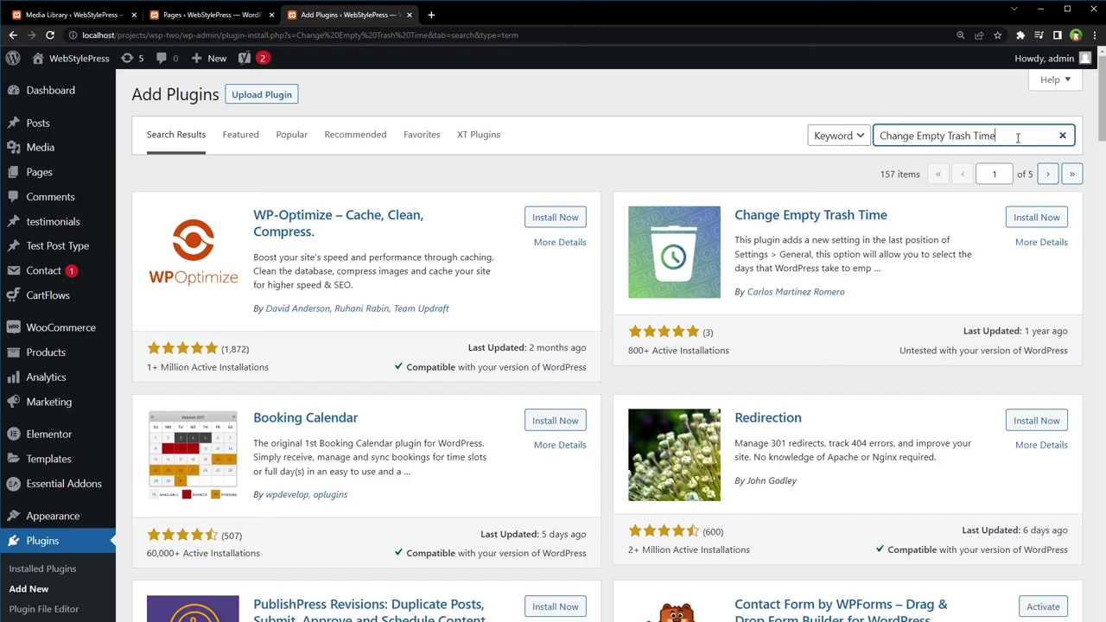
Review the Change Empty Trash Time plugin and the Autoremove Attachments, Delete Post with Attachments and DX Delete Attached Media listings
{"action": "left_click_drag", "start_coordinate": [1018, 137], "coordinate": [864, 140]}
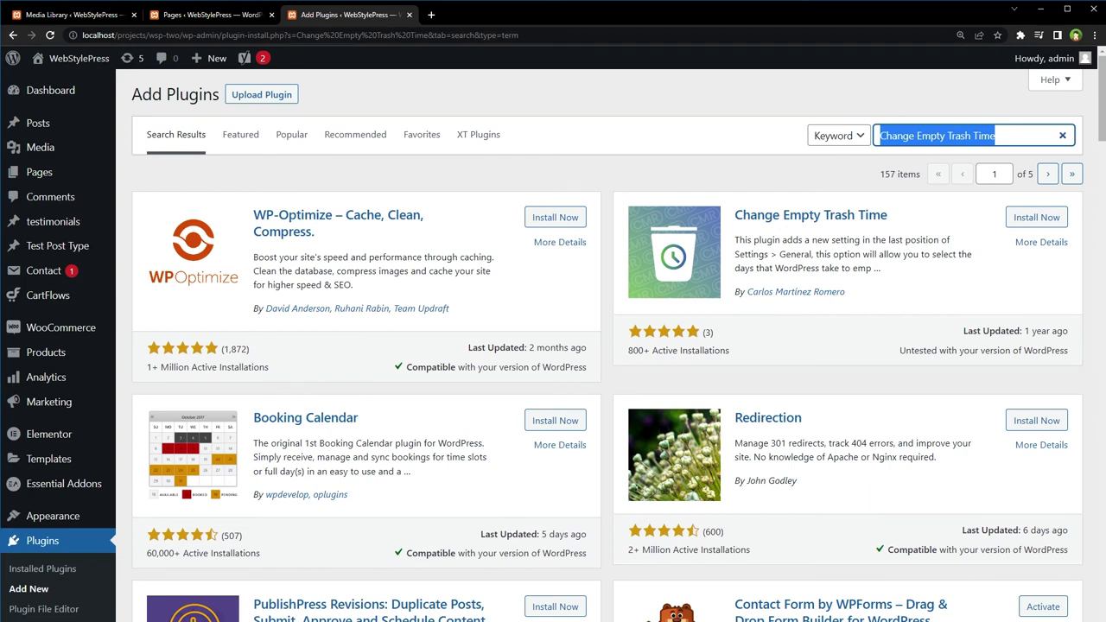
{"action": "left_click_drag", "start_coordinate": [891, 216], "coordinate": [733, 216]}
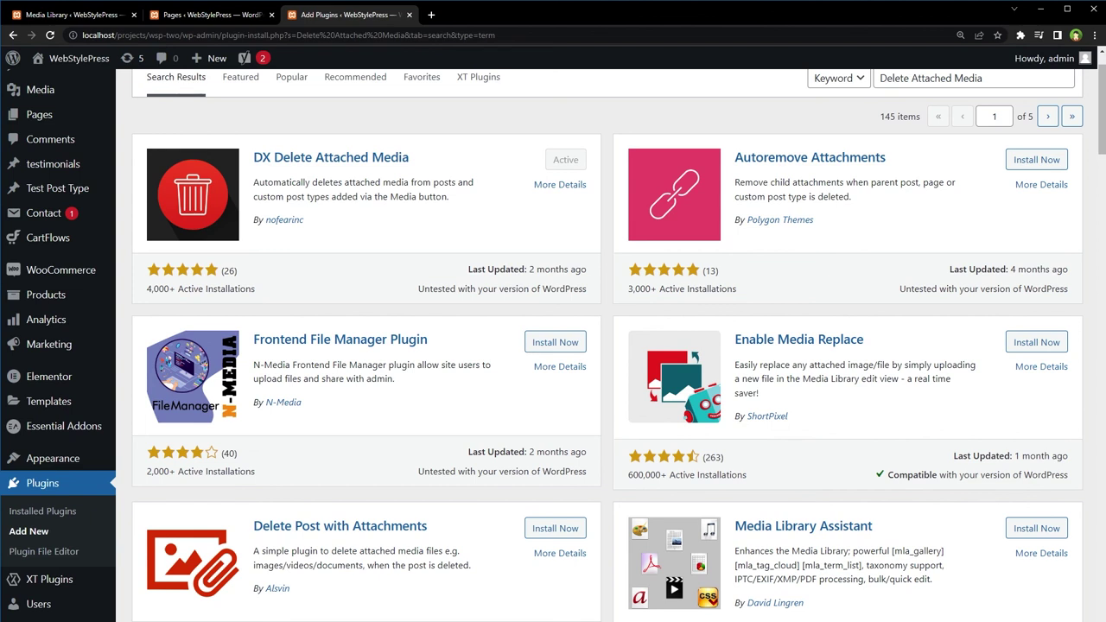
{"action": "left_click_drag", "start_coordinate": [889, 159], "coordinate": [731, 145]}
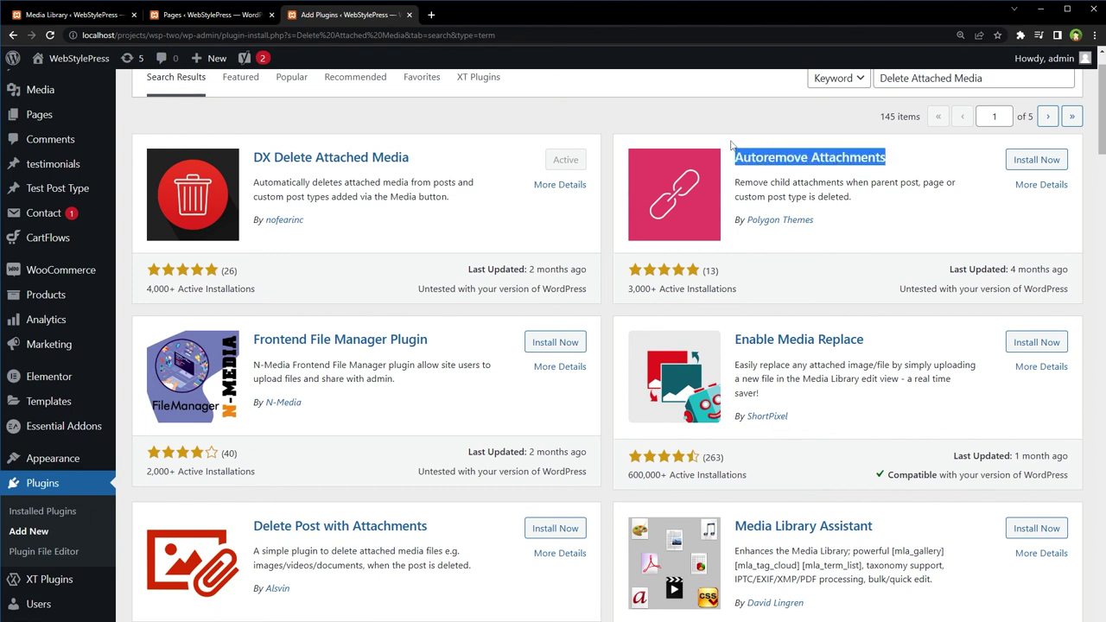
{"action": "left_click_drag", "start_coordinate": [464, 530], "coordinate": [412, 158]}
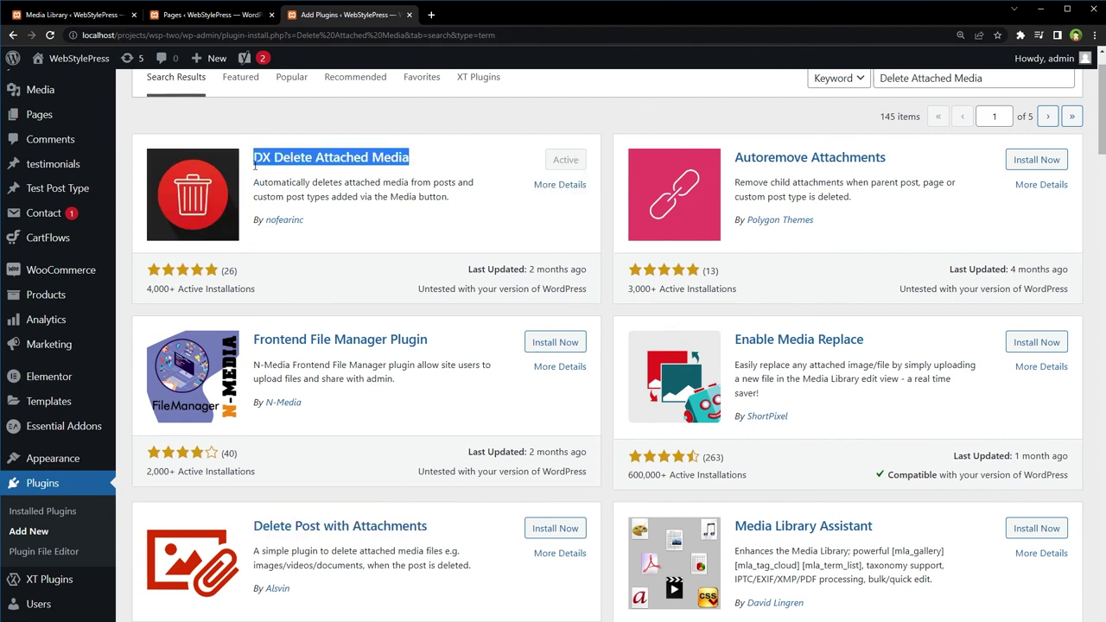